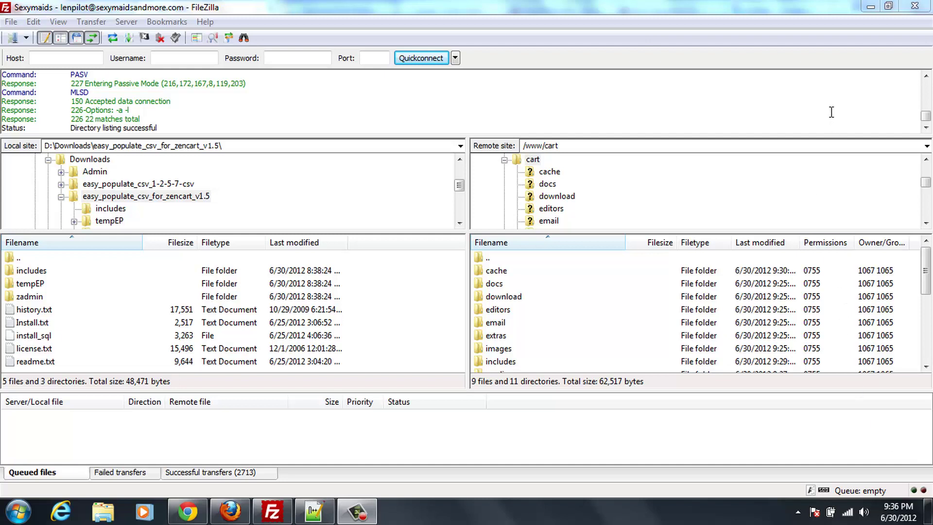
Open the store's public catalog in a new tab, then reload the Zen Cart admin home
click(870, 7)
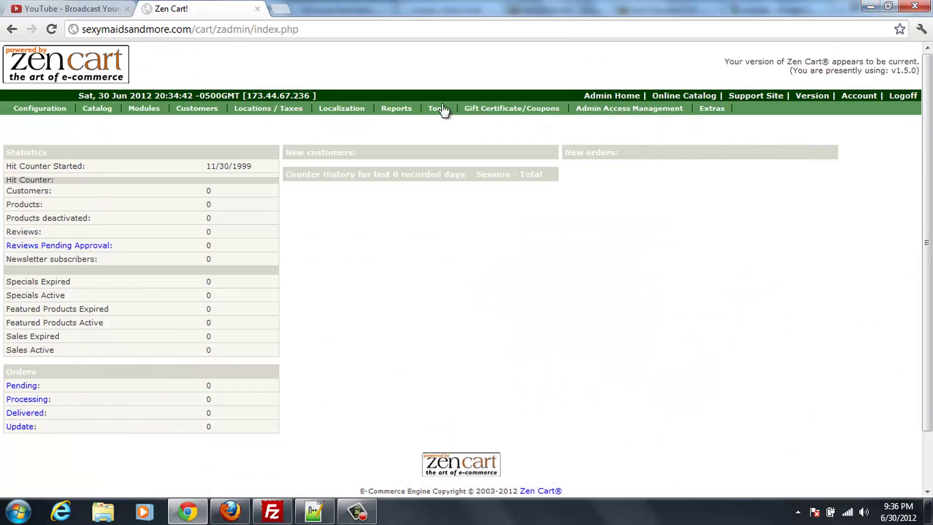
mouse_move(441, 113)
click(686, 96)
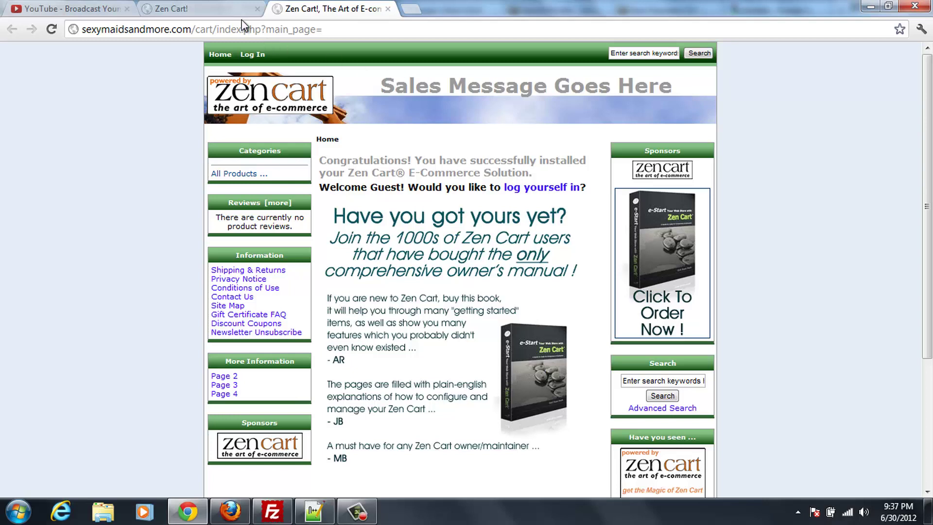
click(227, 13)
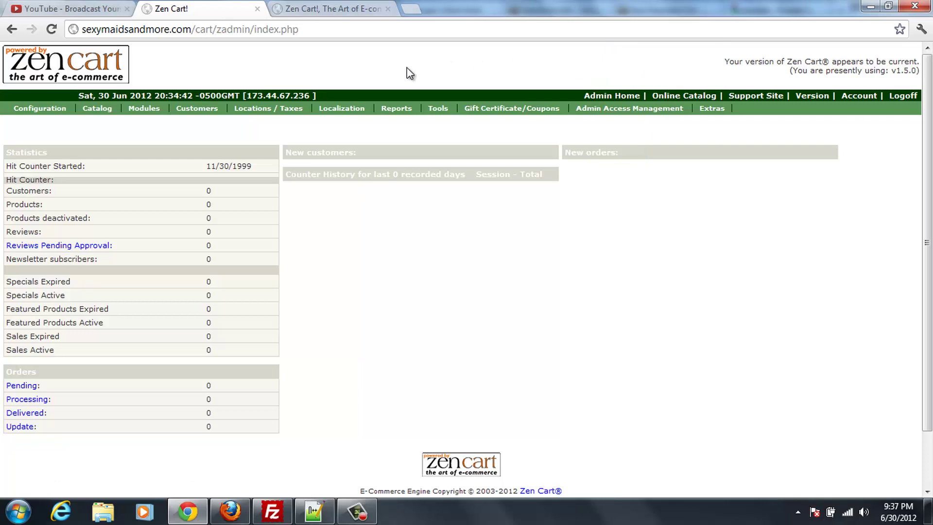
click(52, 28)
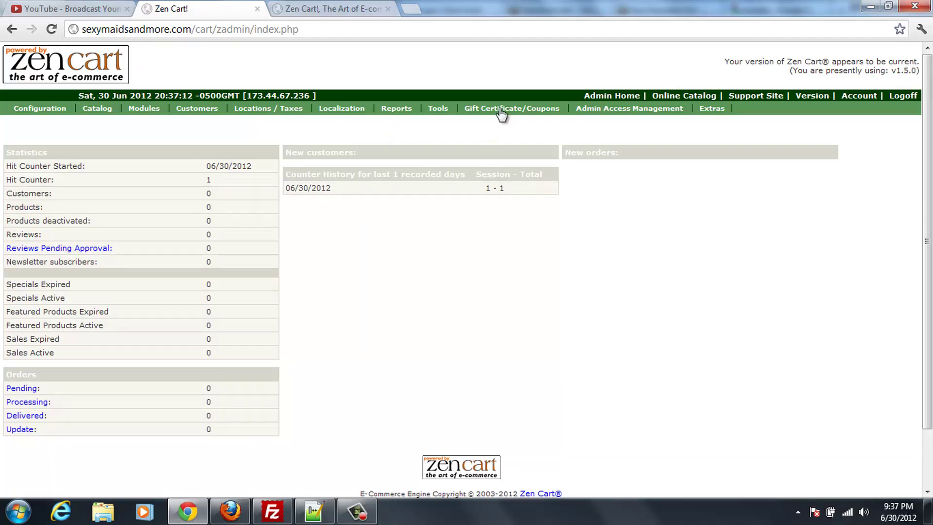
Return to FileZilla and refresh the remote folder listing
click(872, 8)
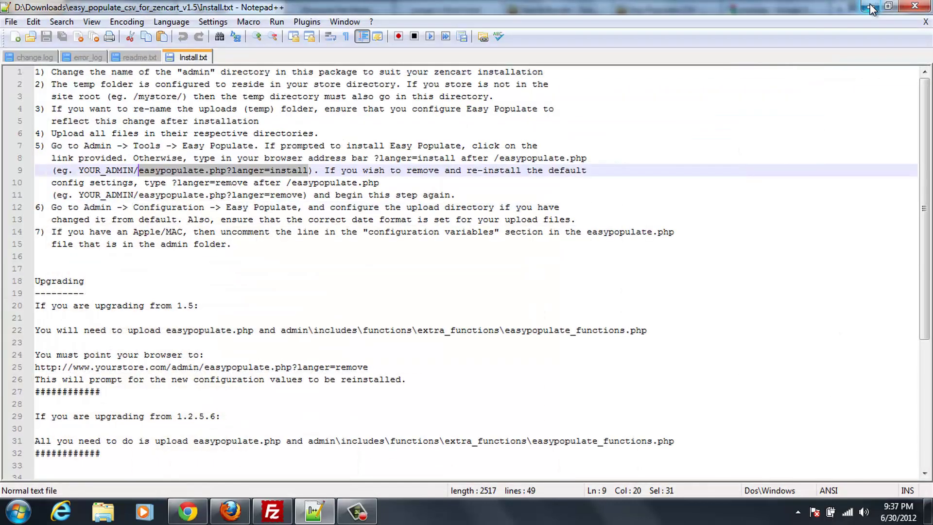
click(872, 9)
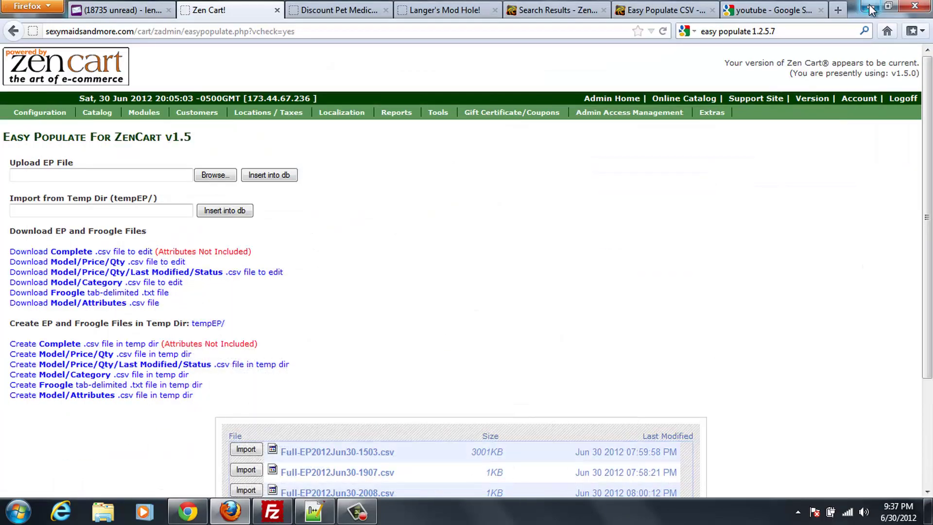
click(872, 9)
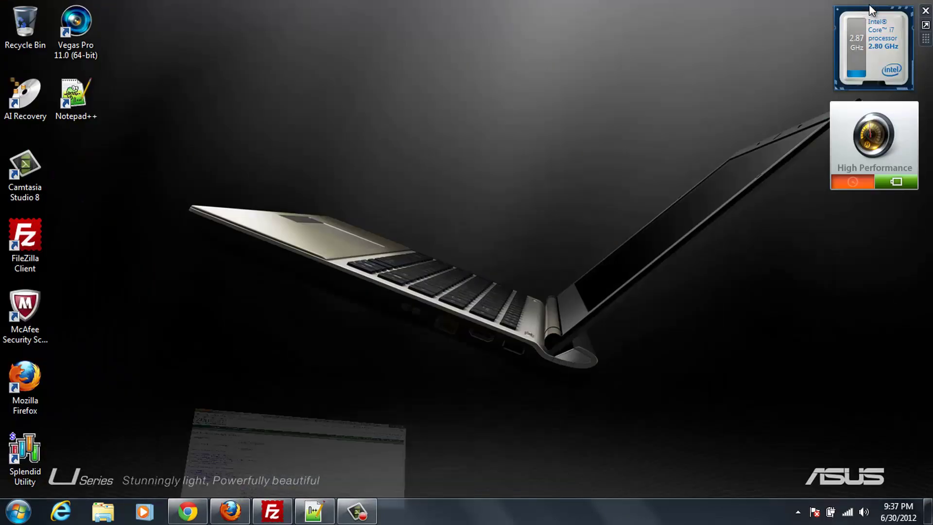
click(275, 515)
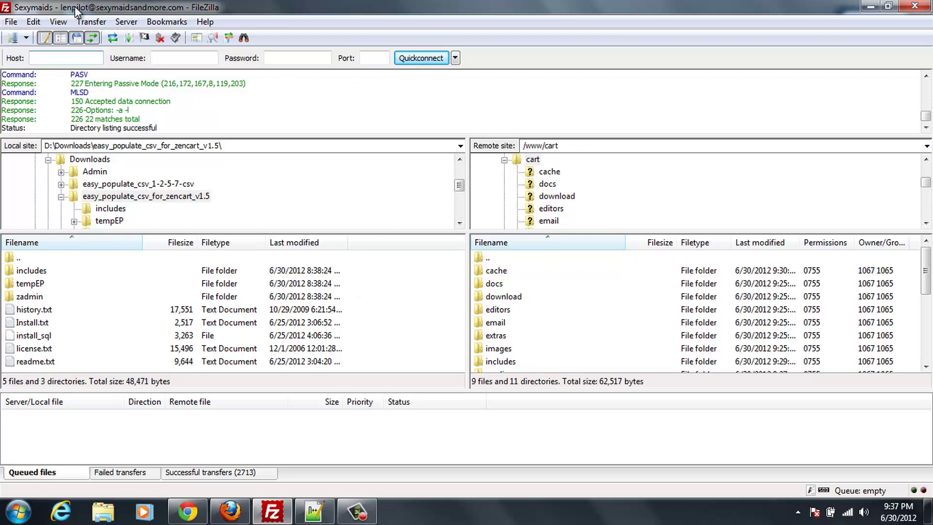
click(113, 39)
Review the Easy Populate CSV download page in Firefox
click(229, 510)
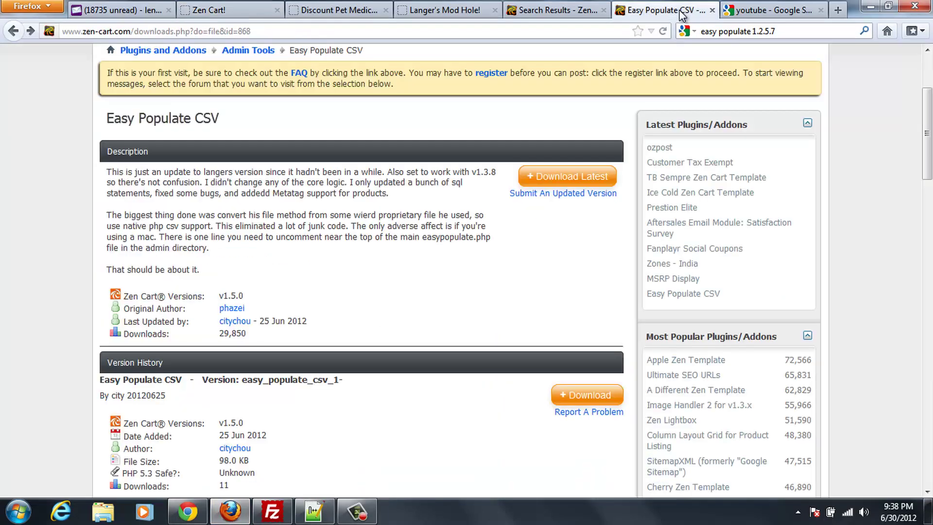
click(682, 14)
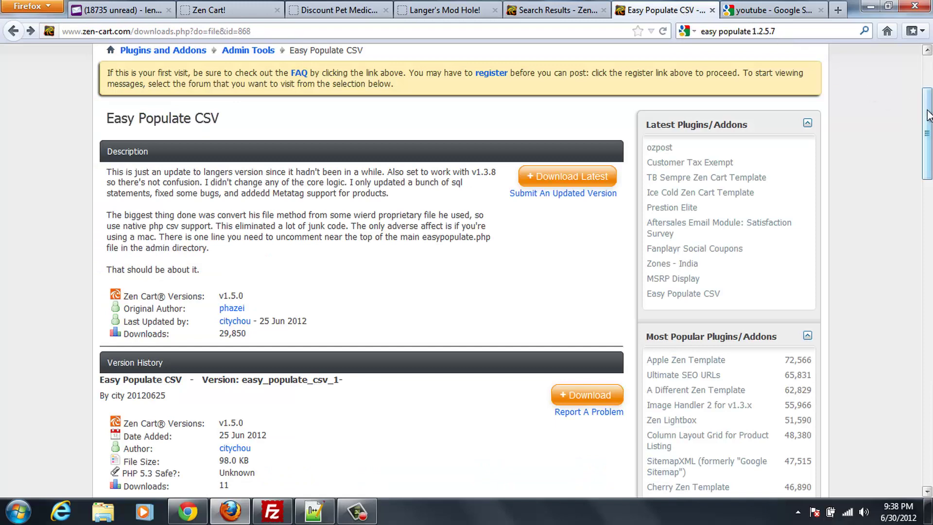
drag(928, 115, 921, 58)
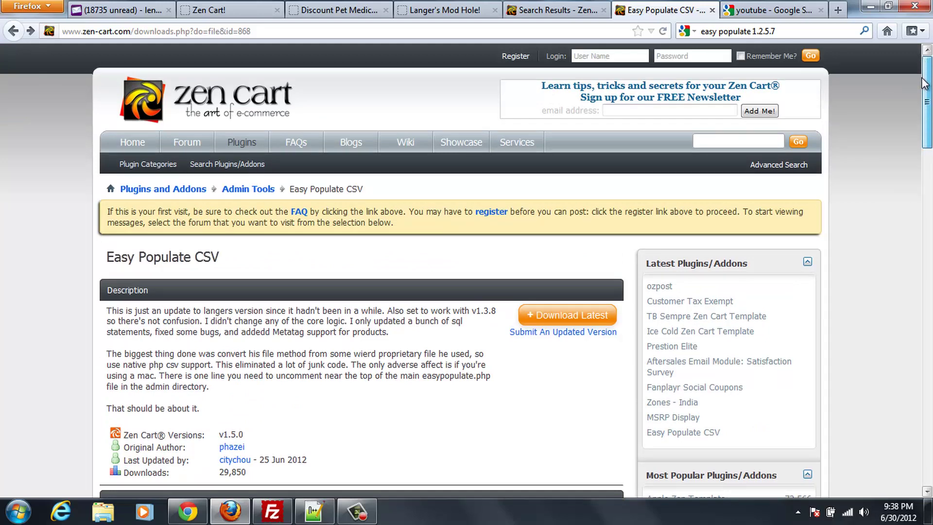
drag(928, 83, 931, 120)
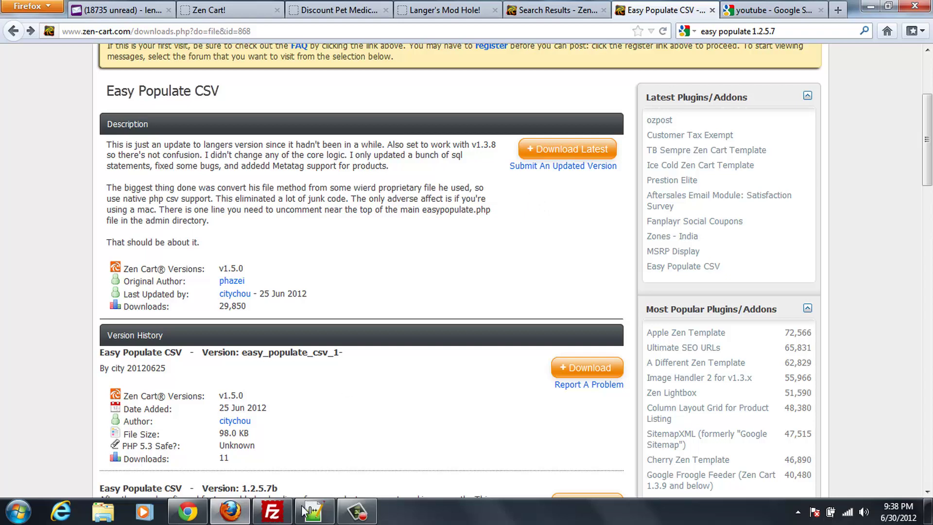
Upload install_sql to /www/cart and rename the local zadmin folder to admin
click(273, 519)
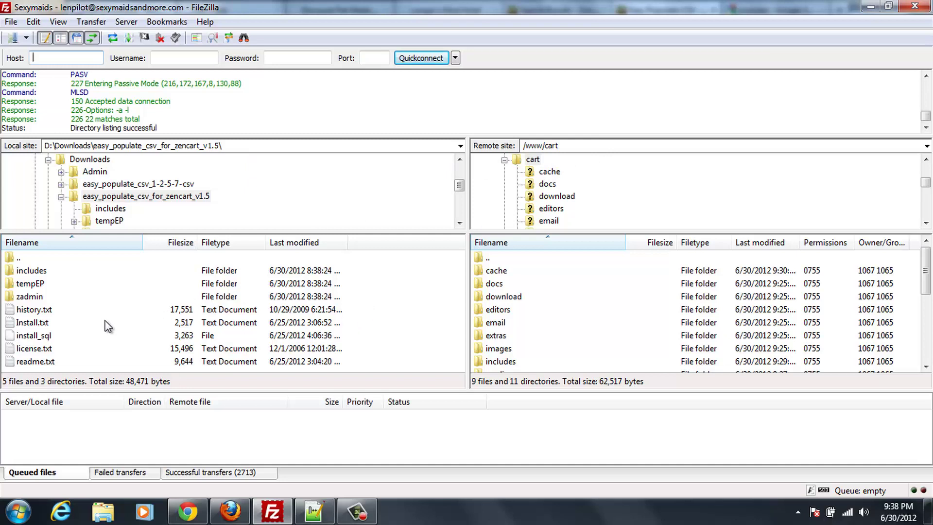
double_click(35, 335)
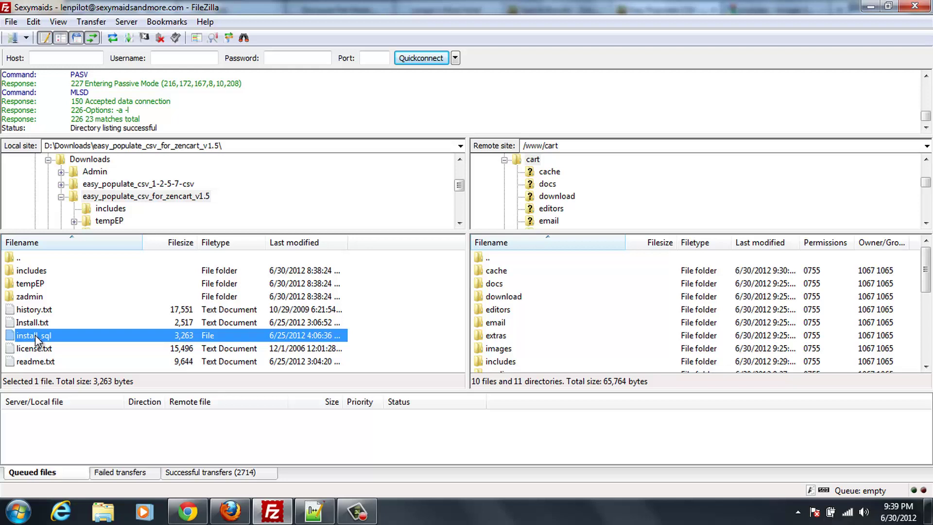
click(28, 297)
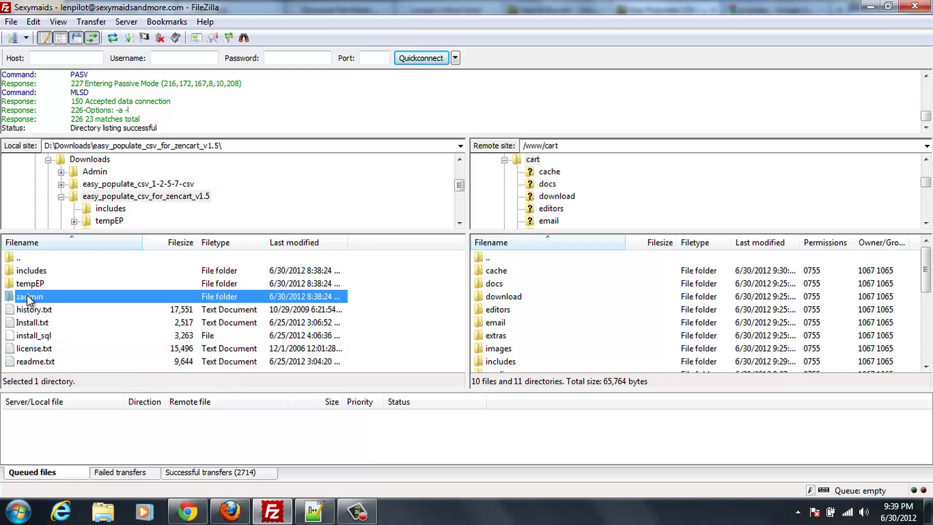
click(27, 294)
click(21, 297)
key(BackSpace)
key(Return)
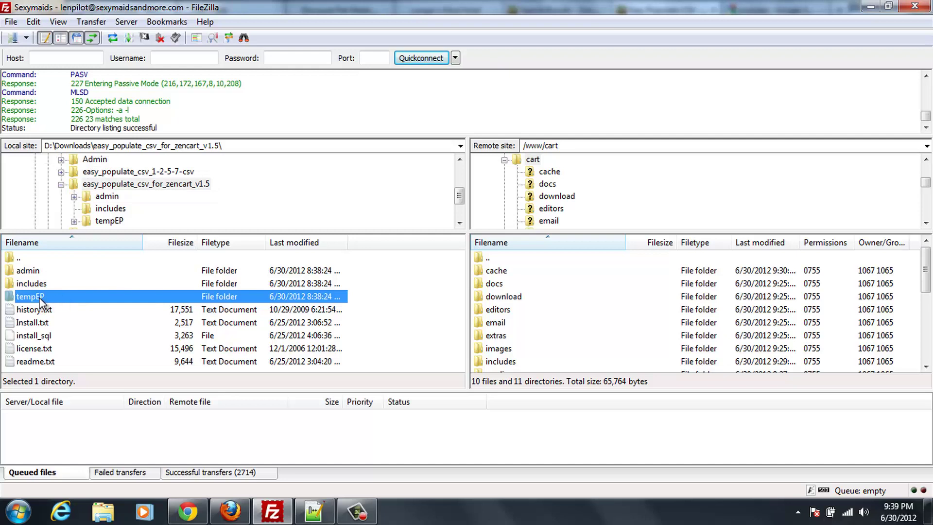
Upload the tempEP and includes folders, overwriting the existing filenames.php
right_click(41, 302)
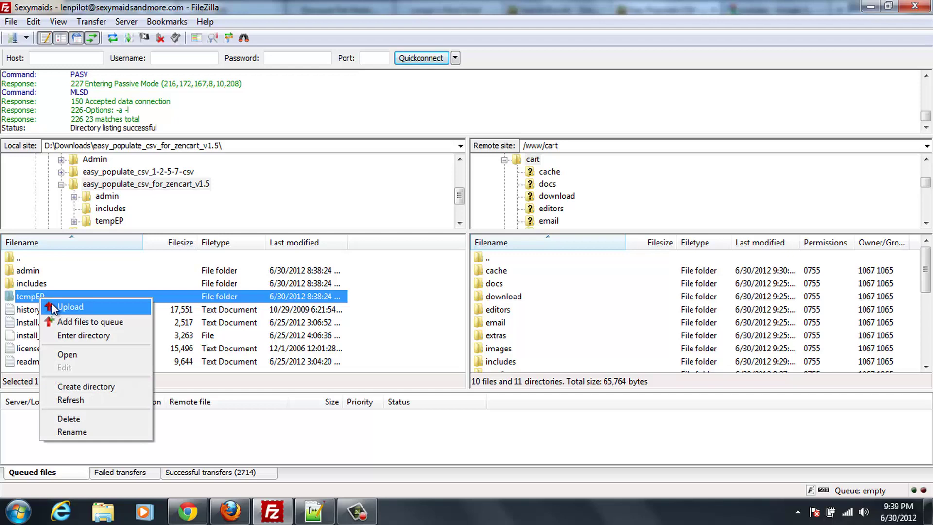
click(52, 303)
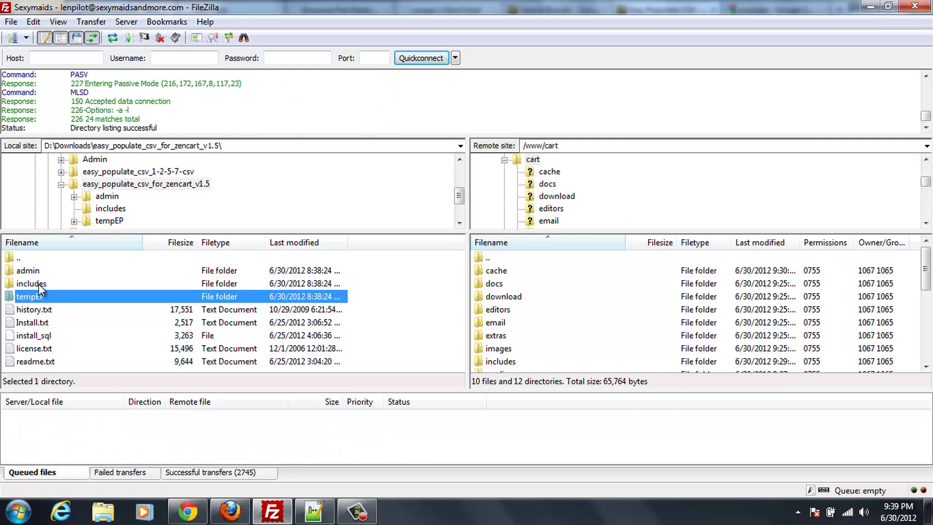
click(39, 284)
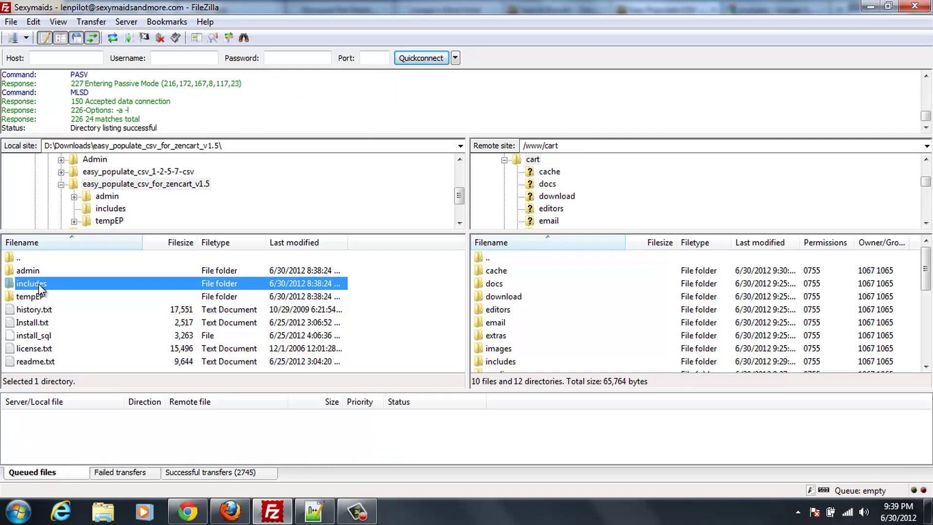
right_click(39, 284)
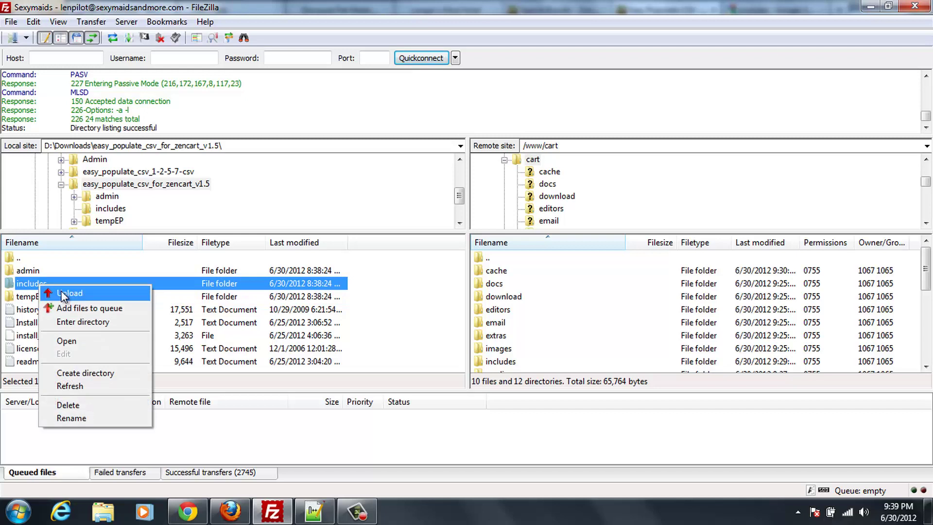
click(64, 294)
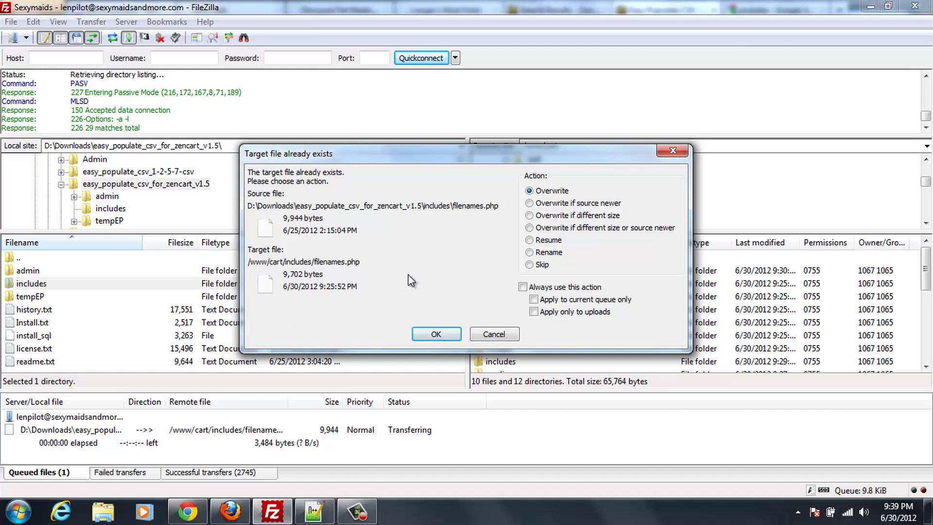
click(433, 334)
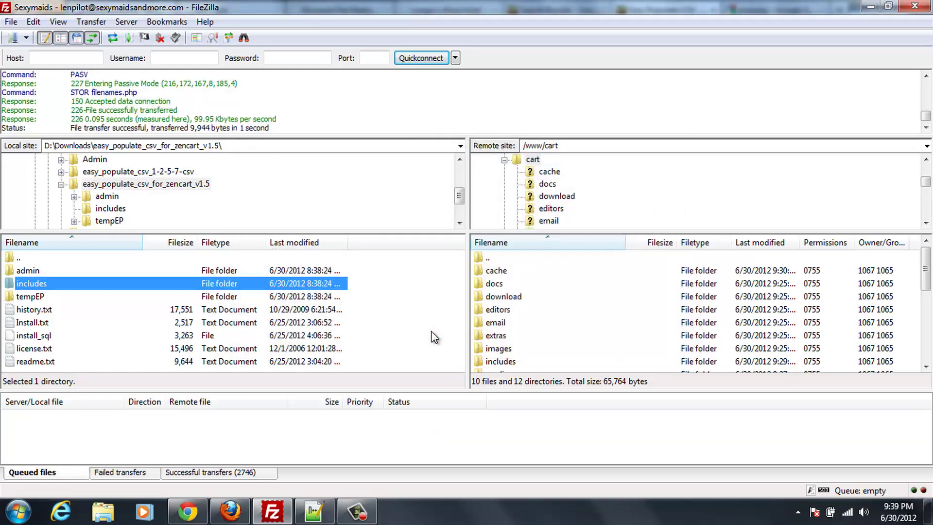
Upload easypopulate.php and the admin includes folder into /www/cart/zadmin, overwriting english.php
double_click(231, 273)
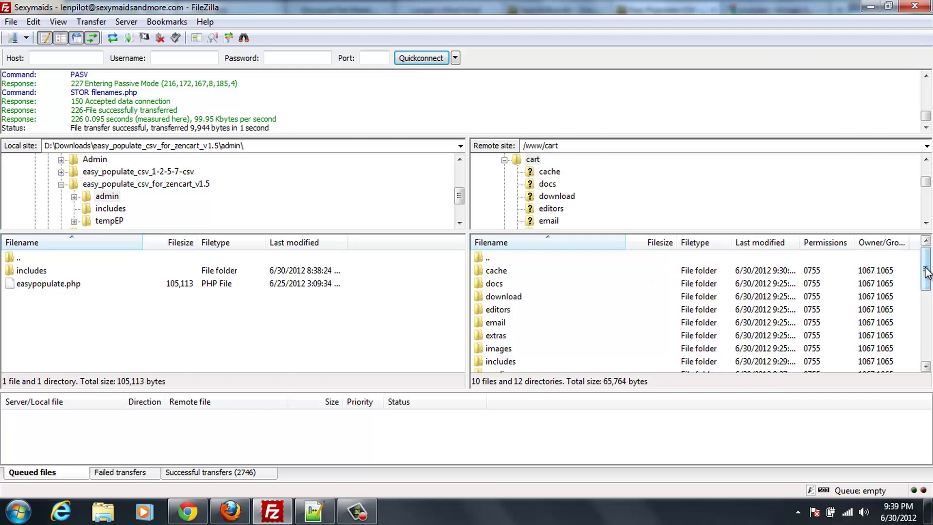
drag(926, 272, 925, 306)
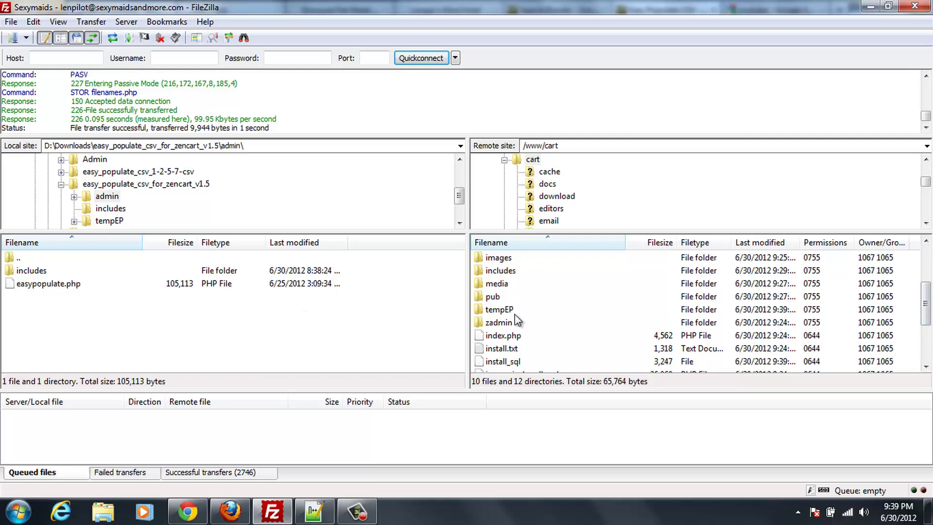
double_click(494, 322)
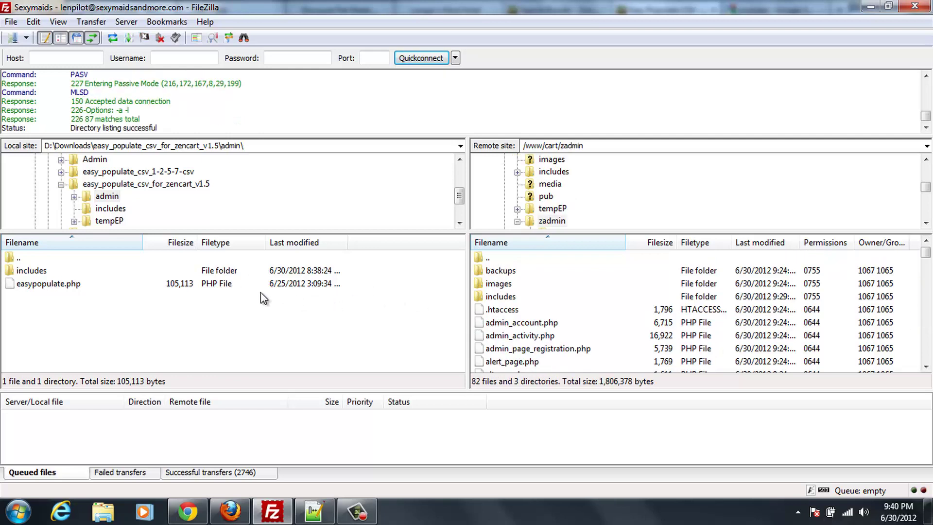
double_click(58, 285)
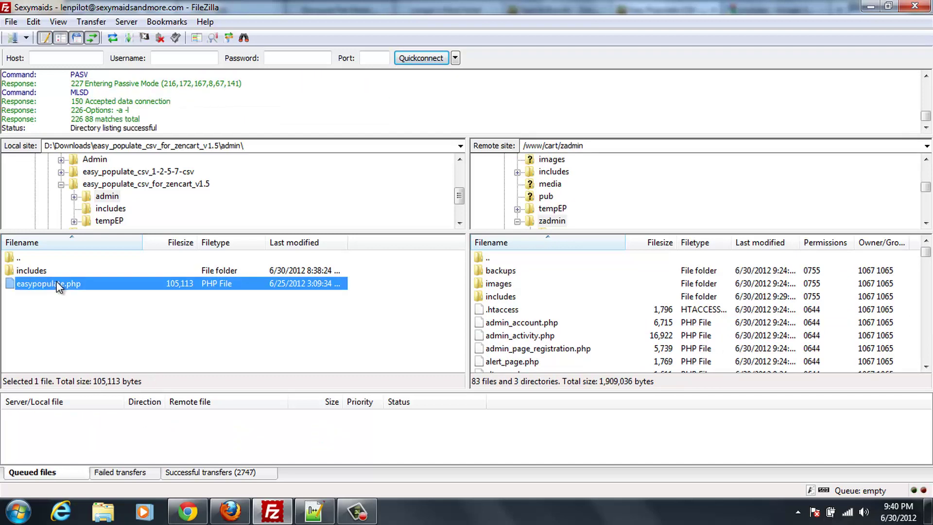
right_click(28, 269)
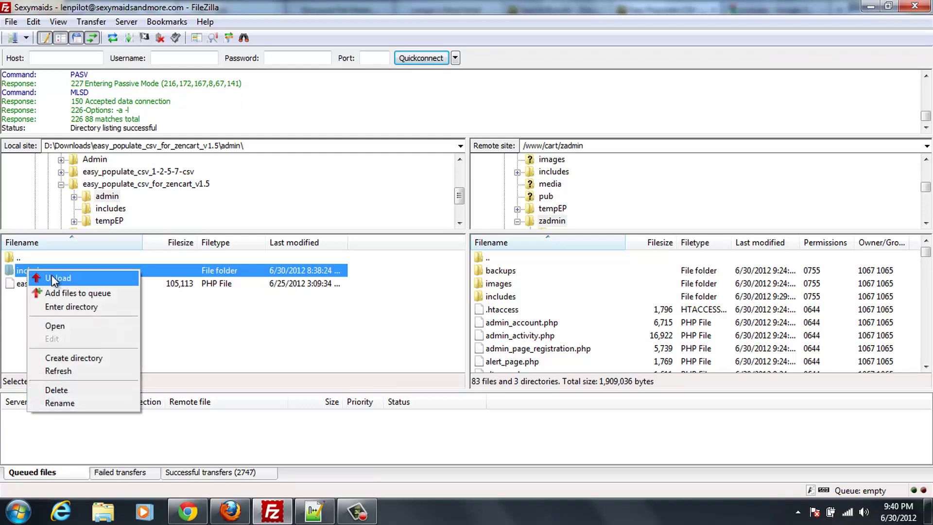
click(51, 278)
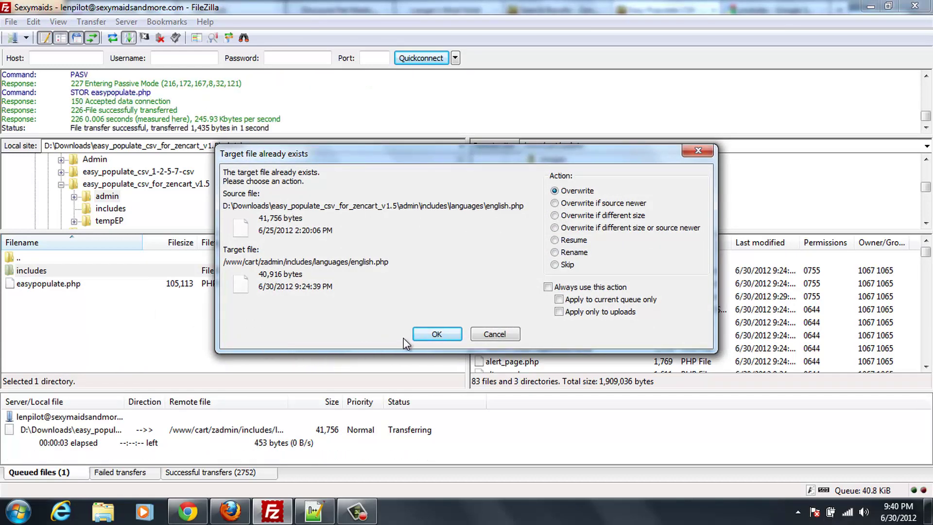
click(436, 334)
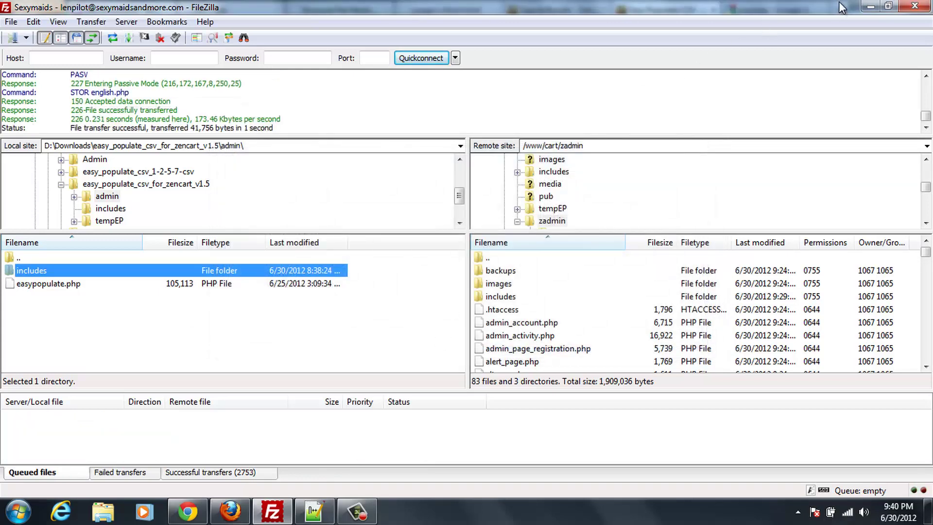
Bring the Zen Cart admin up in Chrome and reload its home page, still showing 0 products
click(870, 6)
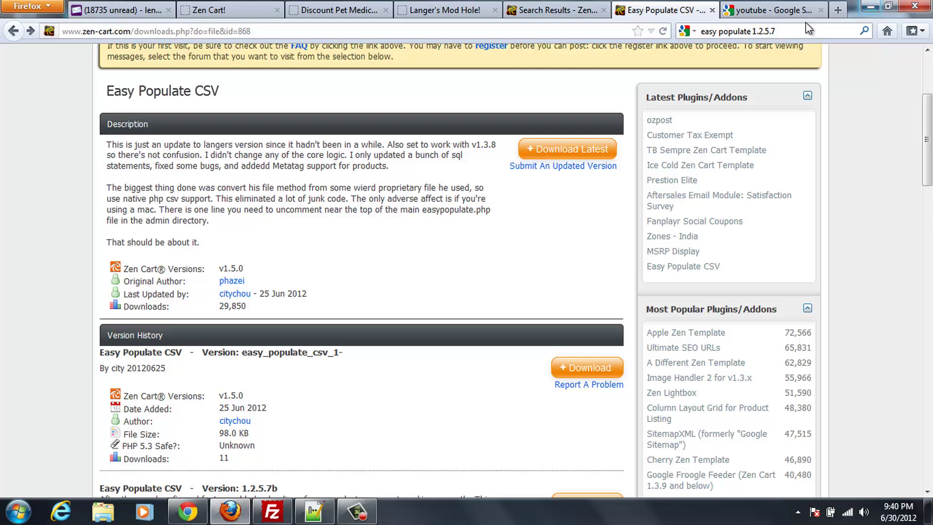
click(193, 512)
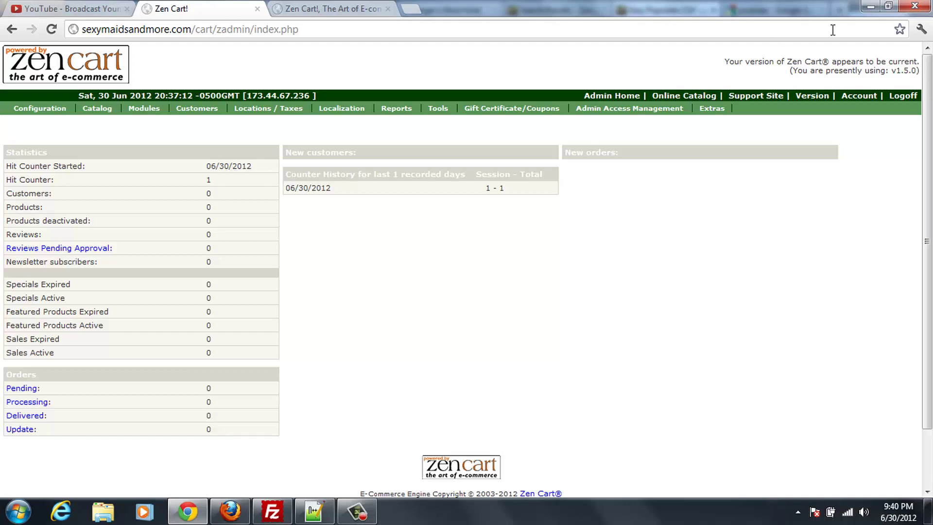
mouse_move(439, 110)
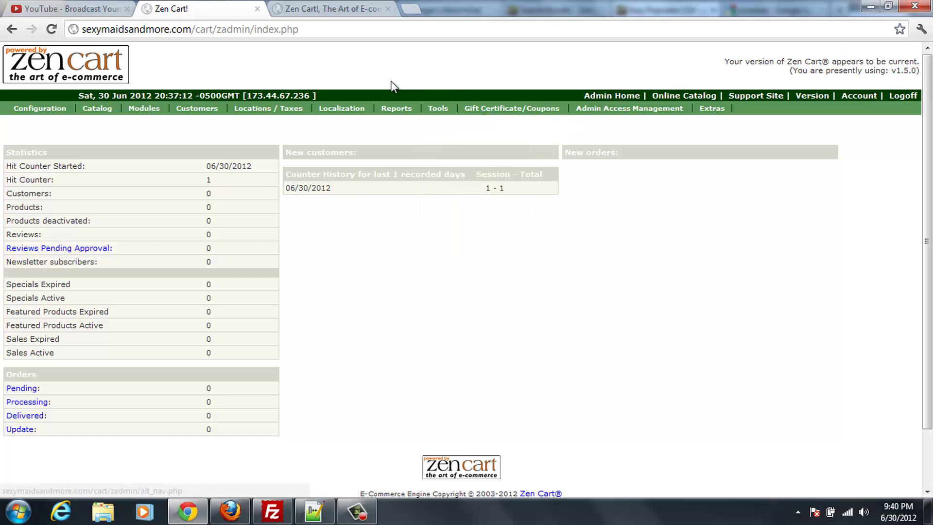
click(51, 30)
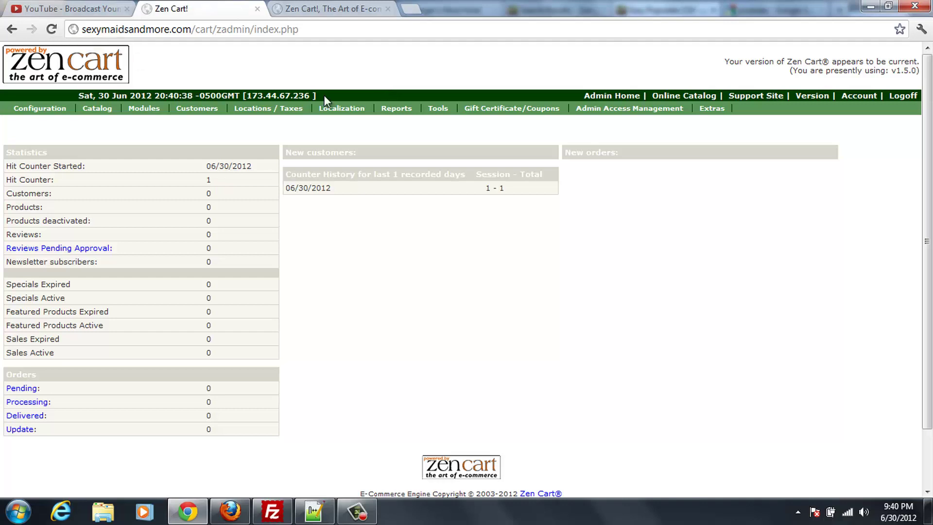
mouse_move(437, 111)
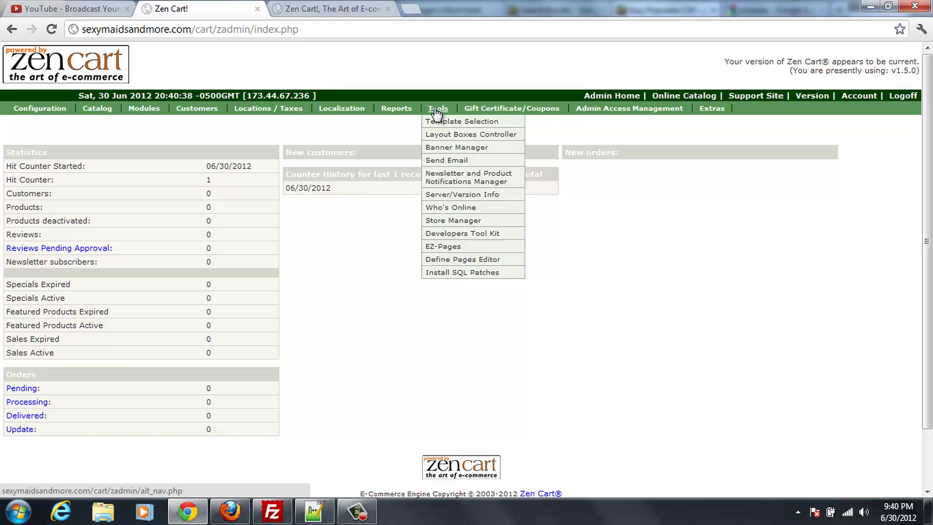
Trim the Chrome page address back to the cart folder
click(320, 33)
click(320, 33)
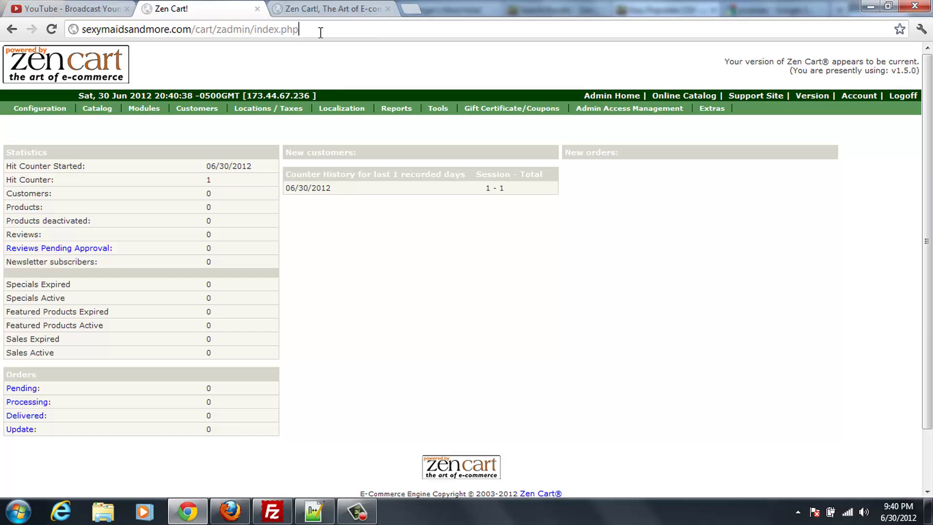
key(BackSpace)
key(BackSpace)
key(BackSpace)
key(BackSpace)
key(BackSpace)
key(BackSpace)
key(BackSpace)
key(BackSpace)
key(BackSpace)
key(BackSpace)
key(BackSpace)
key(BackSpace)
key(BackSpace)
key(BackSpace)
key(BackSpace)
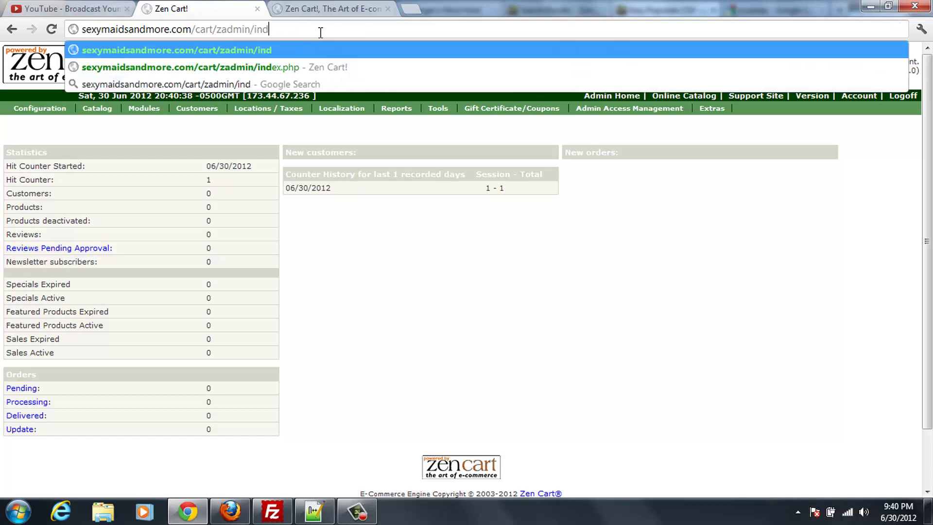
key(BackSpace)
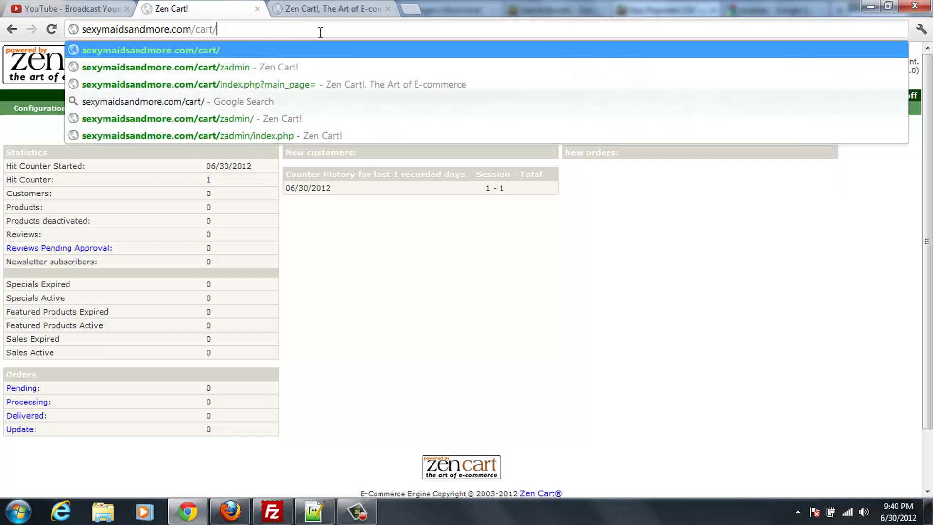
key(BackSpace)
key(BackSpace)
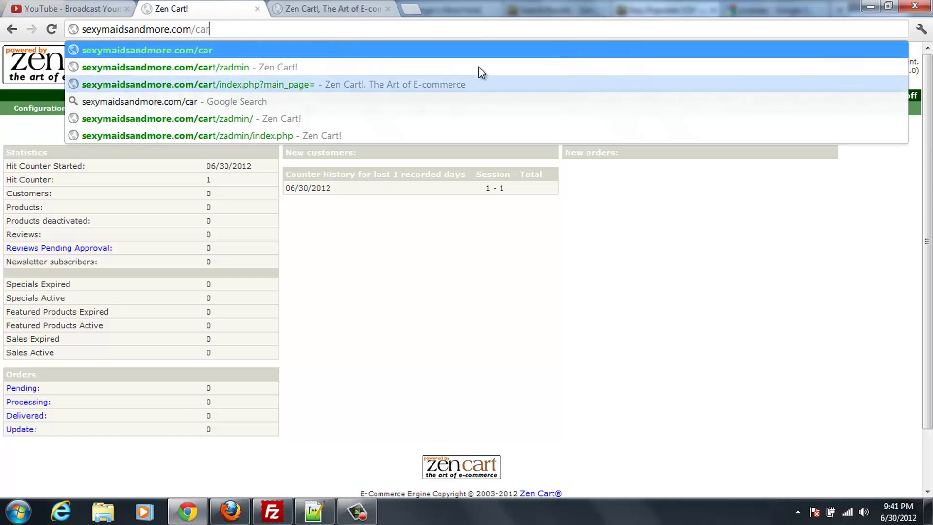
In Firefox, remove ?vcheck=yes from the Easy Populate page address
click(870, 10)
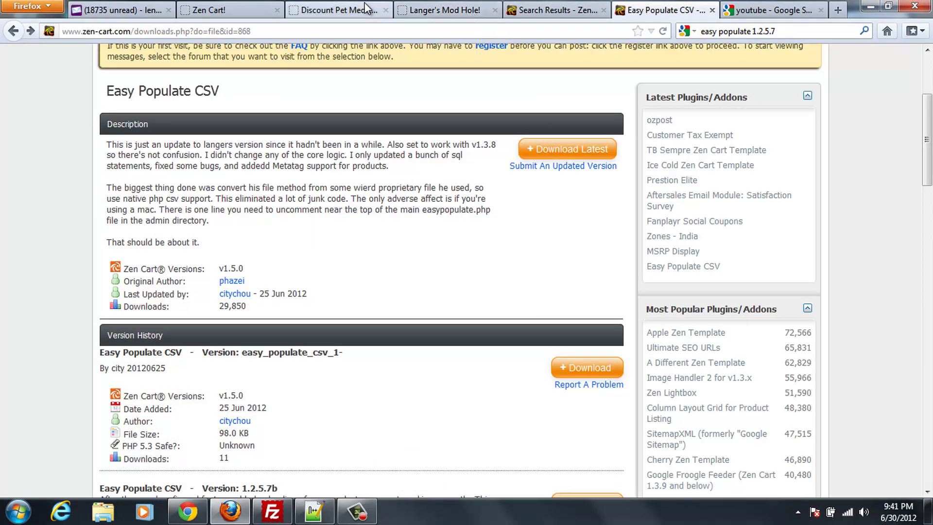
click(248, 14)
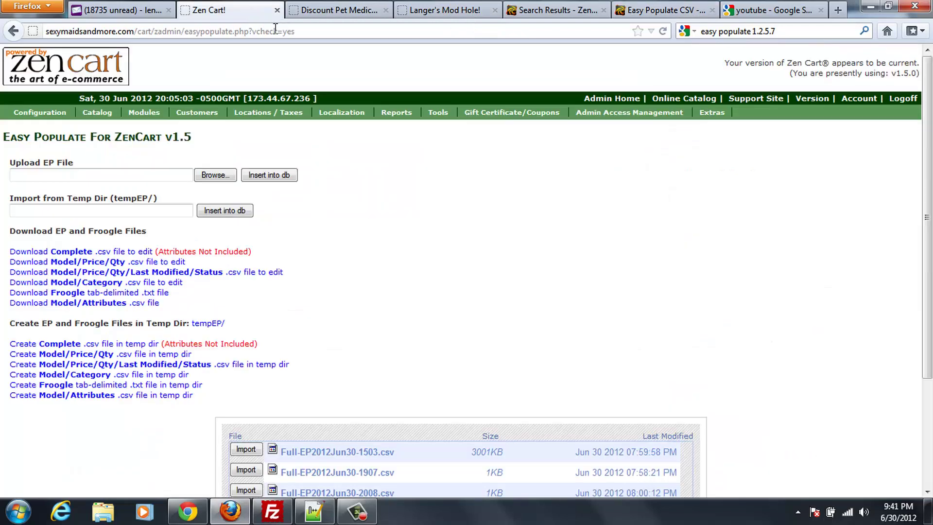
click(300, 32)
click(300, 33)
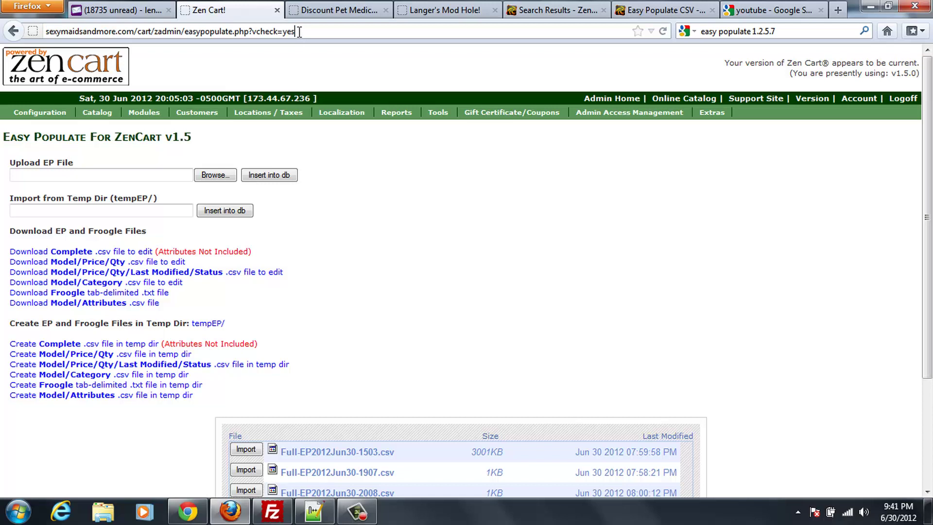
key(BackSpace)
key(BackSpace)
key(BackSpace)
key(BackSpace)
key(BackSpace)
key(BackSpace)
key(BackSpace)
key(BackSpace)
key(BackSpace)
key(BackSpace)
key(BackSpace)
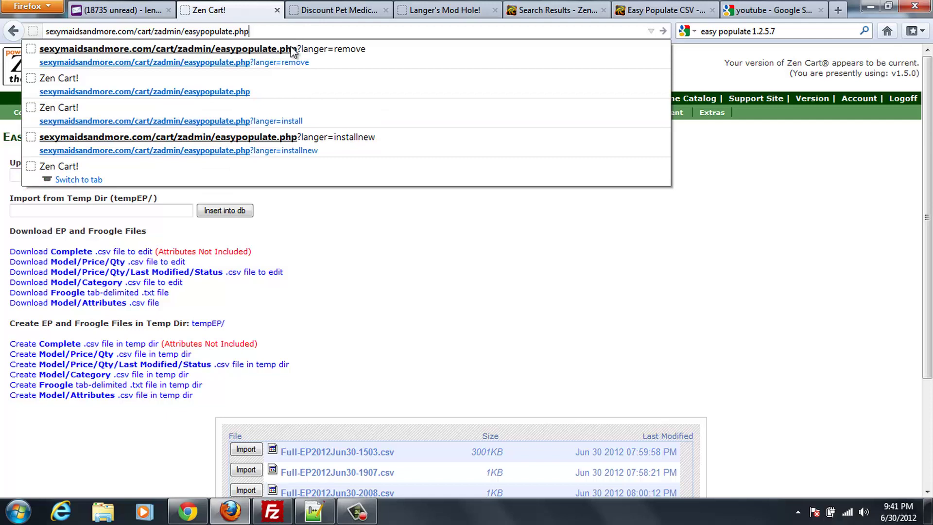
Load easypopulate.php and submit the saved admin login
click(663, 30)
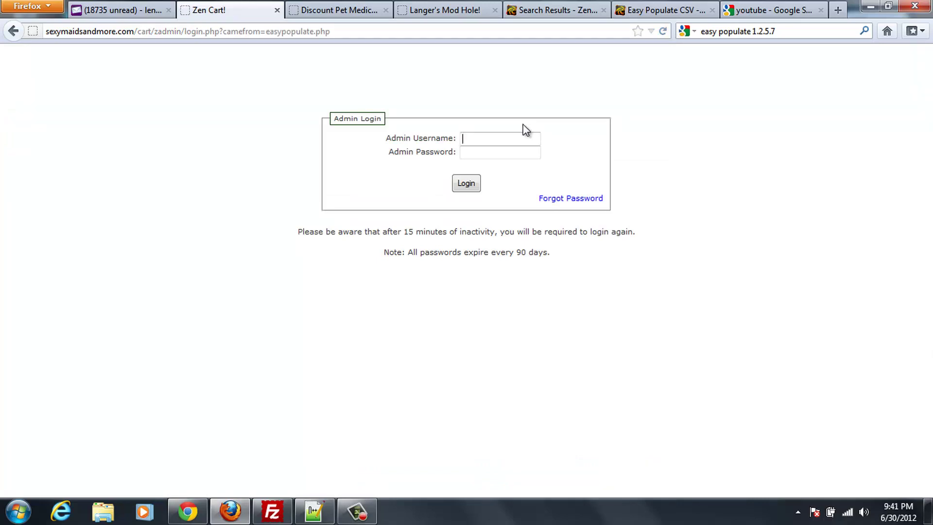
click(505, 138)
click(505, 140)
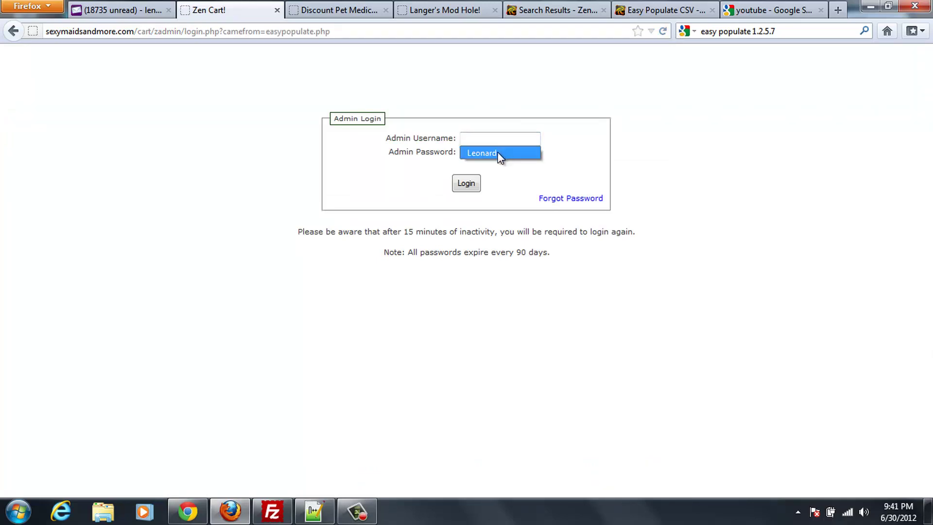
click(493, 152)
click(466, 184)
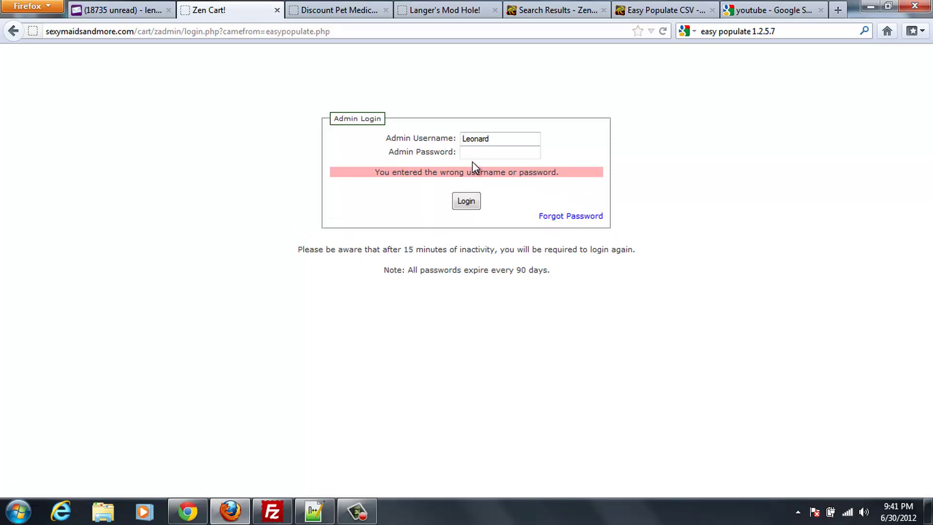
Re-enter the admin password after the login error and log in again
double_click(479, 139)
click(484, 151)
key(ctrl+v)
text(1)
click(466, 202)
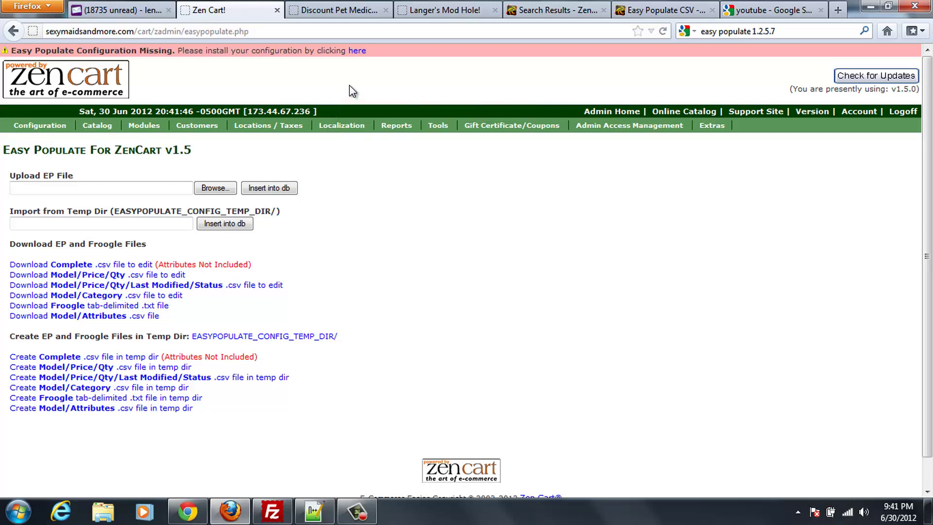
Install the Easy Populate configuration from the 'Configuration Missing' warning's 'here' link
click(358, 51)
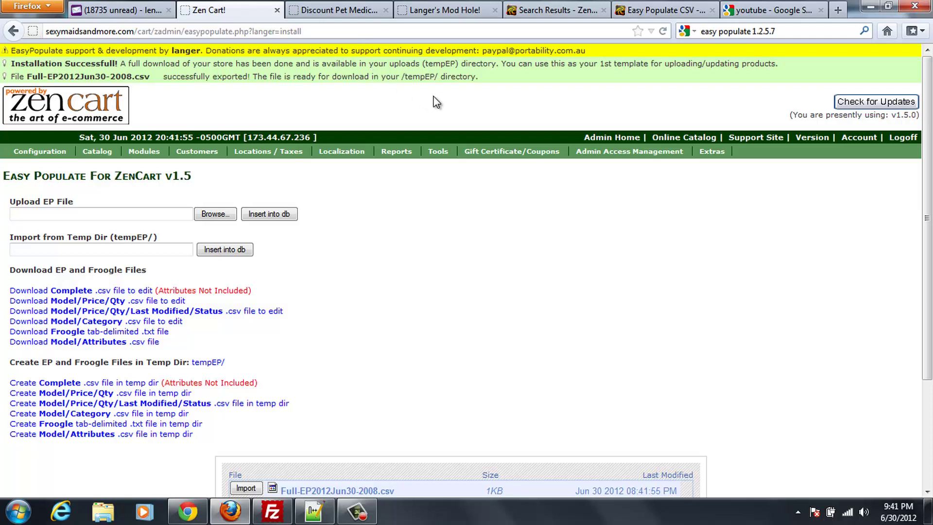
mouse_move(440, 155)
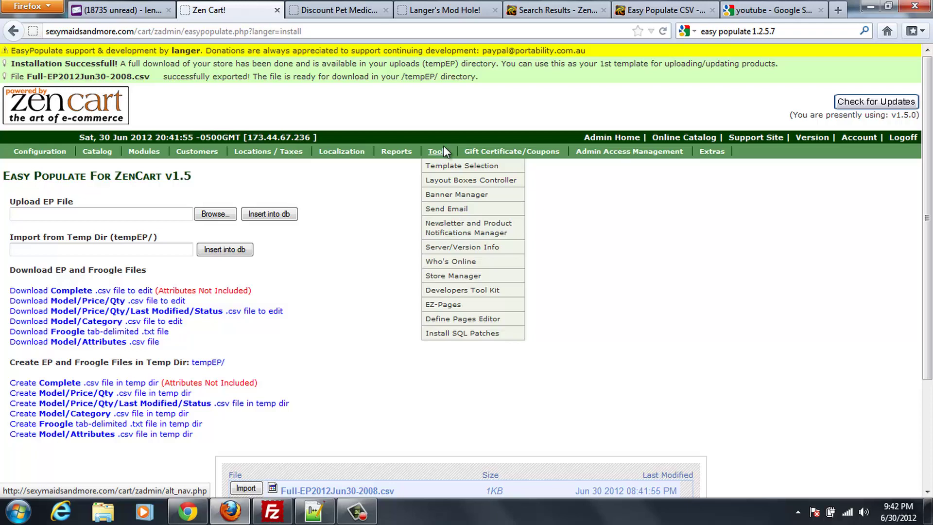
click(663, 31)
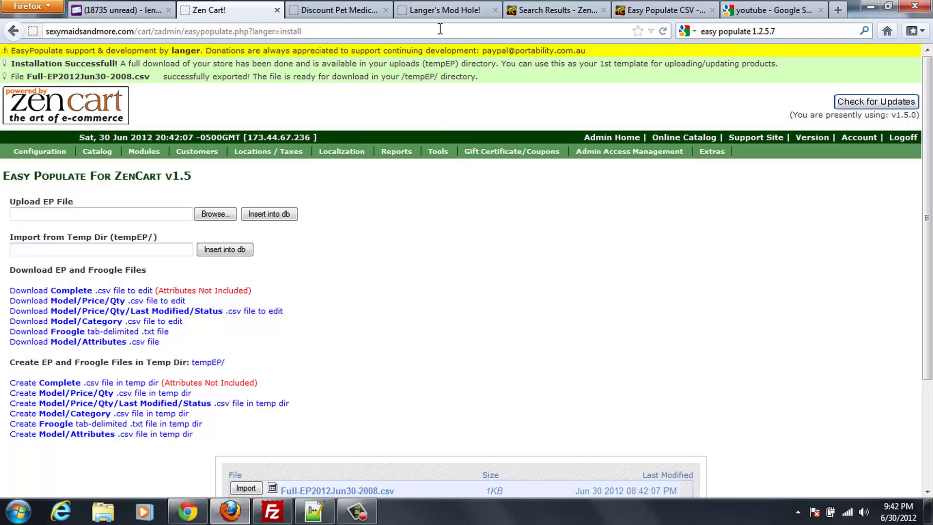
click(326, 29)
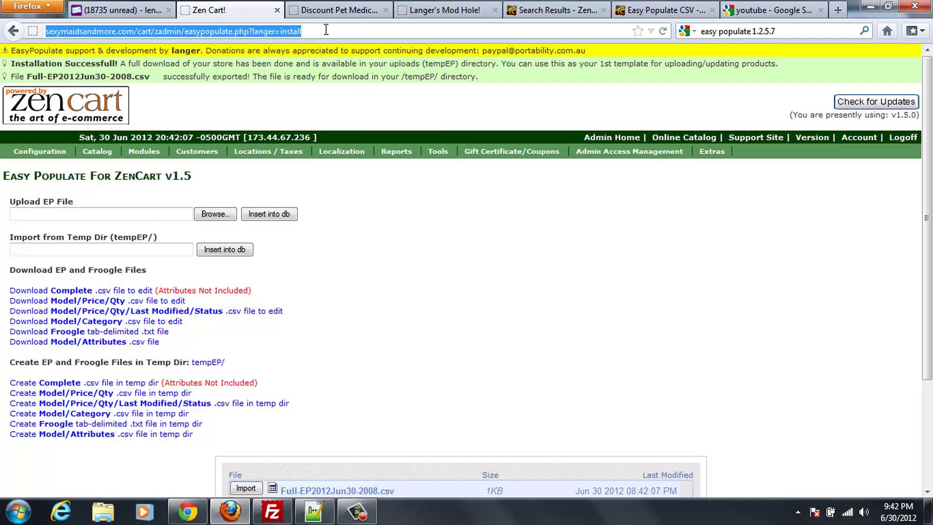
click(326, 30)
key(BackSpace)
key(BackSpace)
key(BackSpace)
key(BackSpace)
key(BackSpace)
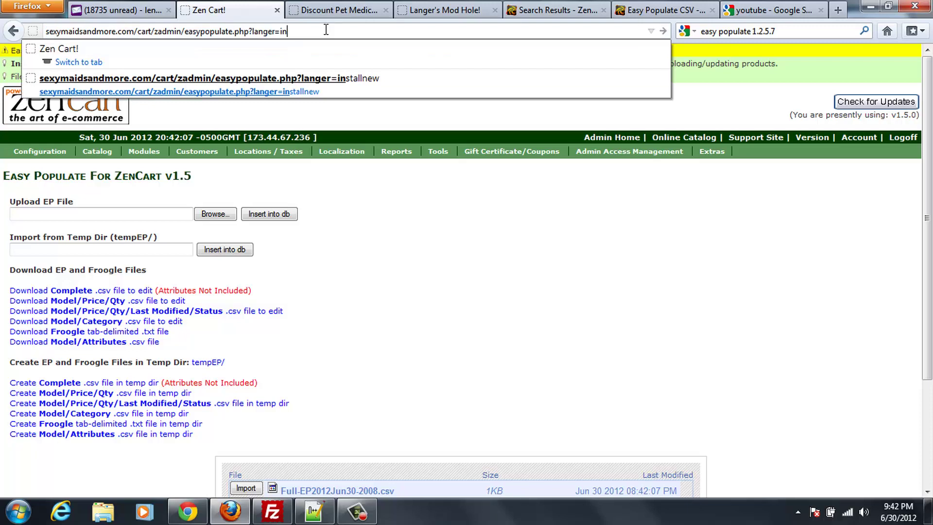
key(BackSpace)
key(BackSpace)
key(BackSpace)
key(BackSpace)
key(BackSpace)
key(BackSpace)
key(BackSpace)
key(BackSpace)
key(BackSpace)
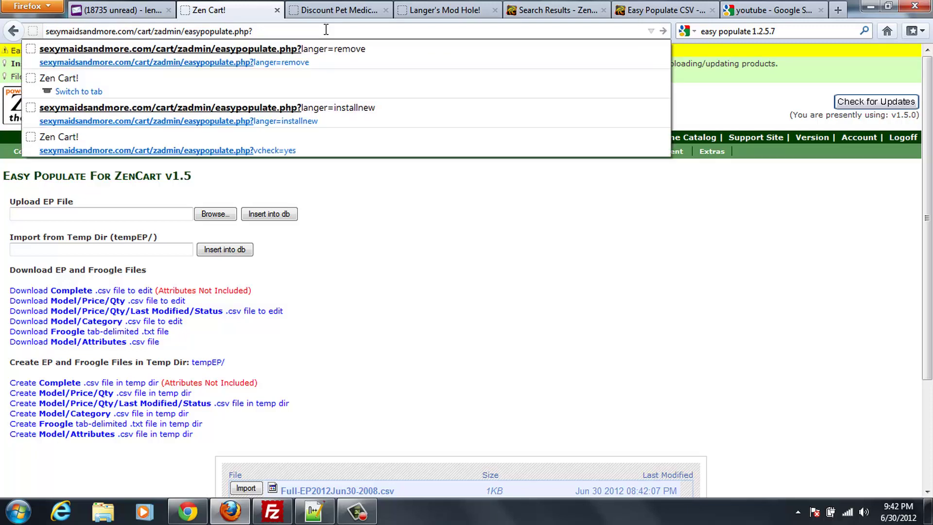
key(BackSpace)
key(Return)
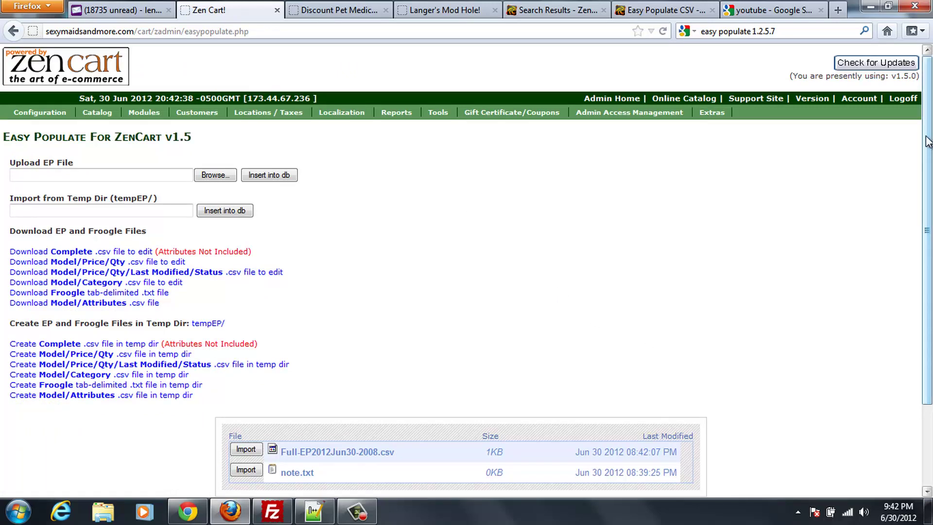
drag(928, 141, 931, 222)
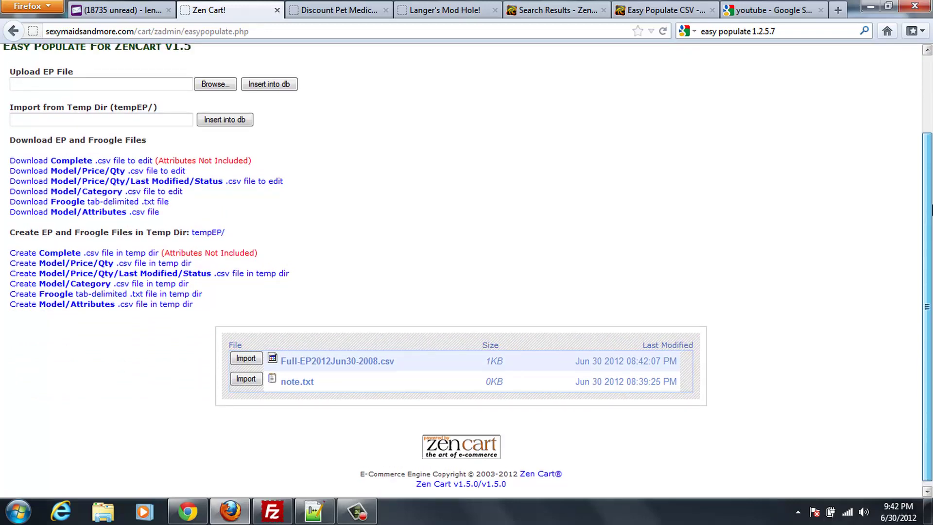
drag(930, 225, 927, 116)
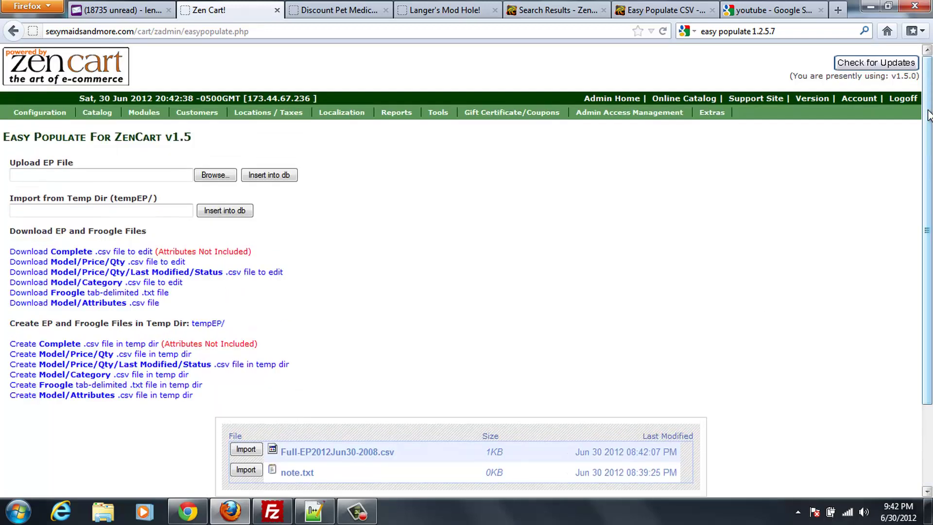
mouse_move(445, 125)
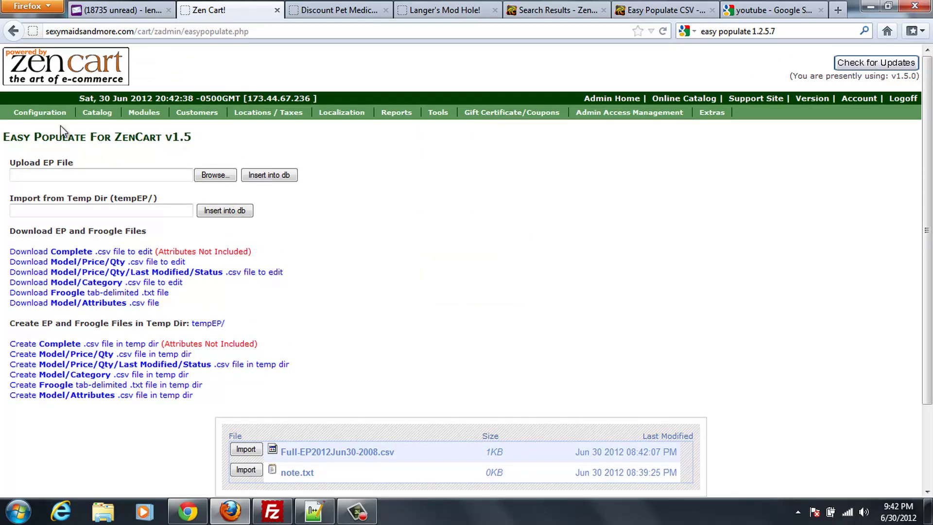
mouse_move(43, 115)
click(627, 99)
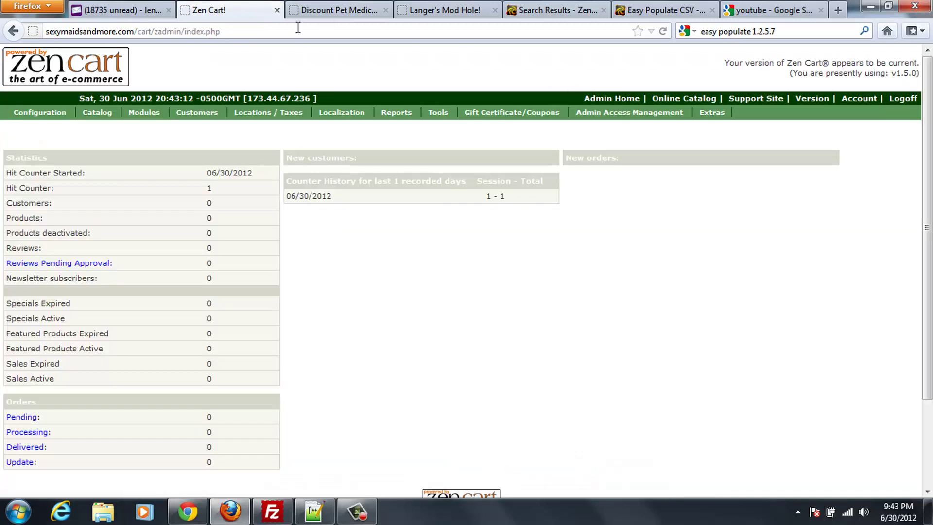
click(280, 32)
click(279, 32)
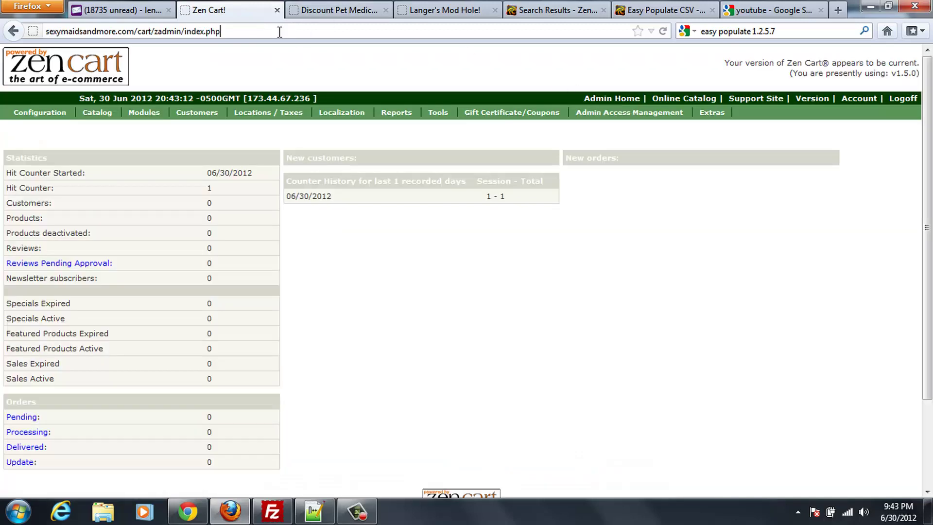
key(BackSpace)
key(BackSpace)
key(BackSpace)
key(BackSpace)
key(BackSpace)
key(BackSpace)
key(BackSpace)
key(BackSpace)
key(BackSpace)
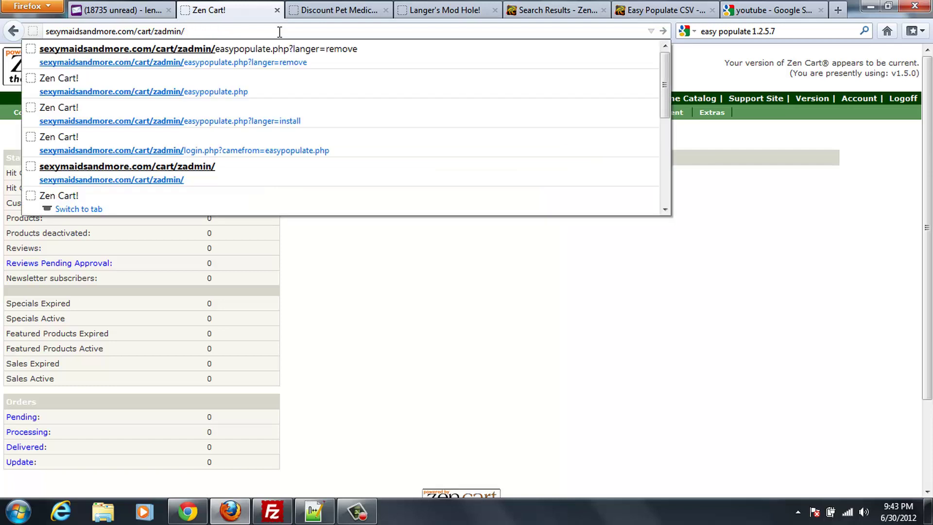
text(easy)
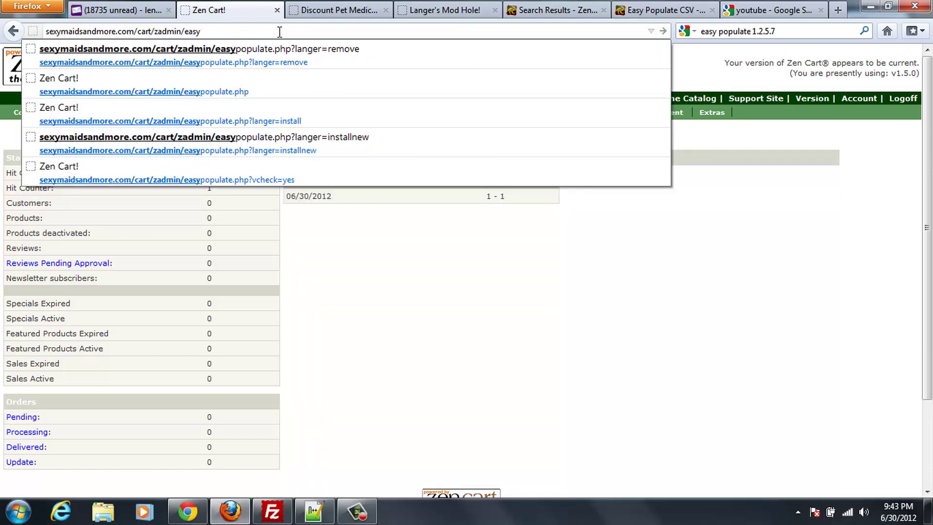
click(270, 92)
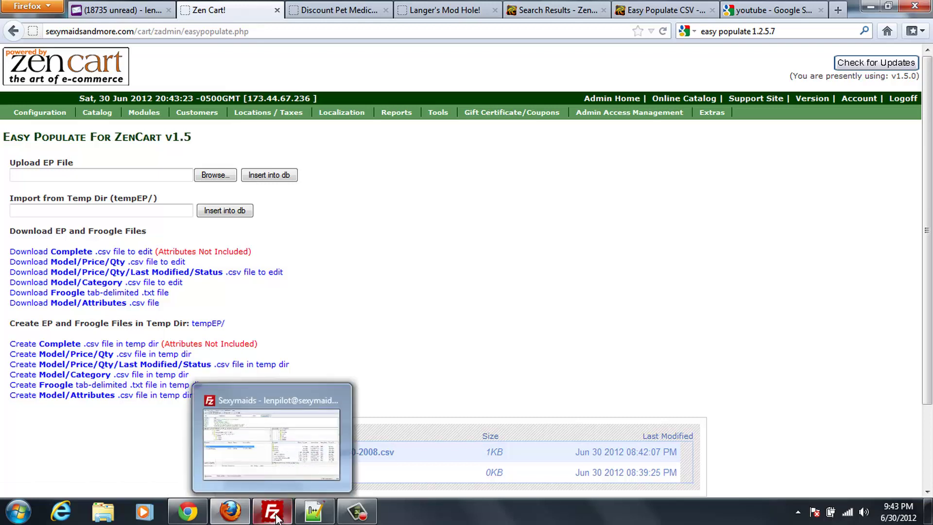
Reload the Easy Populate page so Full-EP2012Jun30-1503.csv (3001KB) appears in tempEP
click(357, 511)
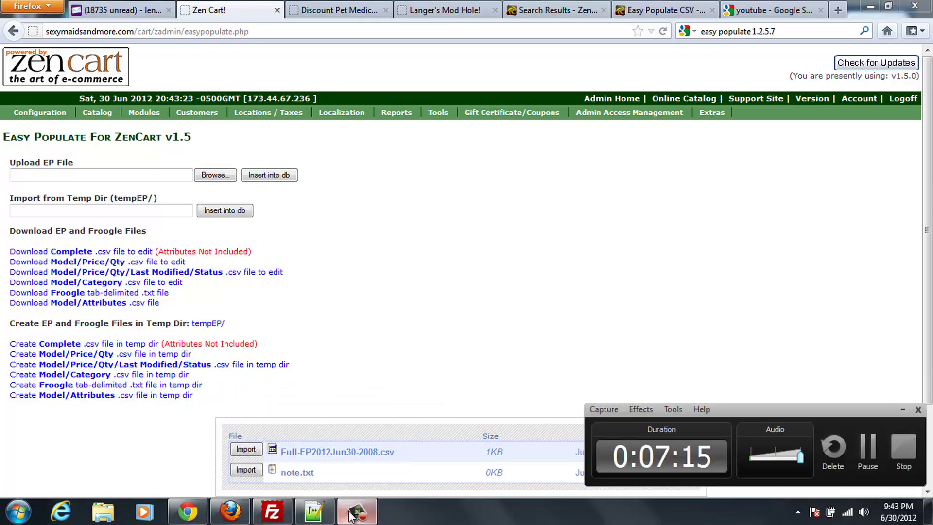
click(867, 449)
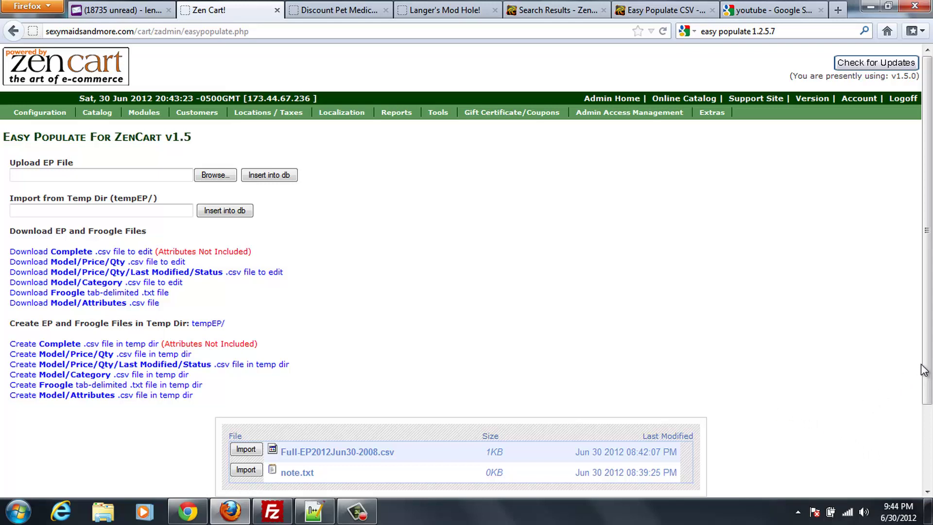
drag(925, 370, 929, 403)
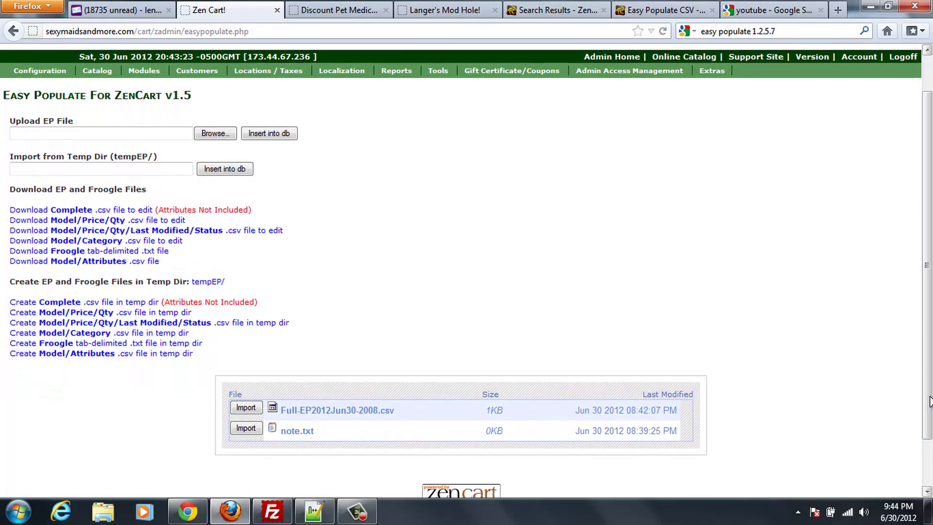
click(663, 31)
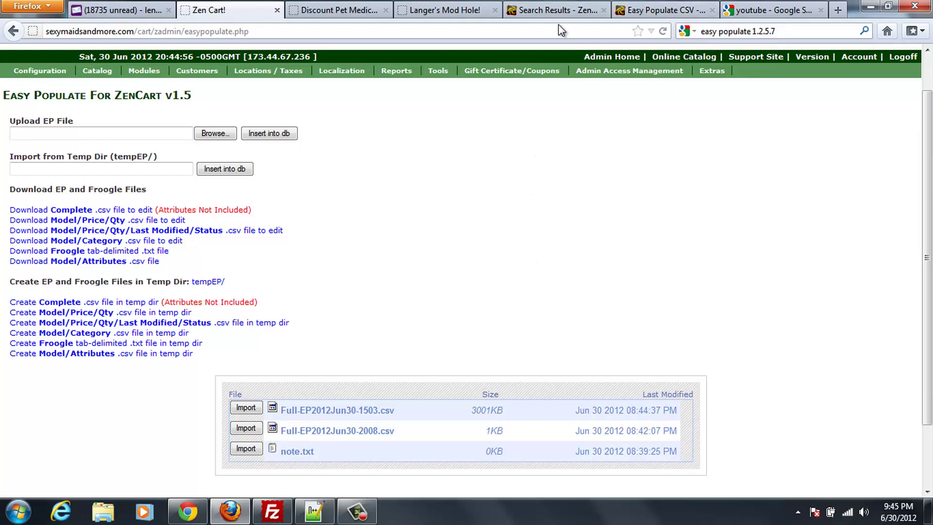
Reload the storefront home page in Chrome, which shows only All Products under Categories
click(198, 515)
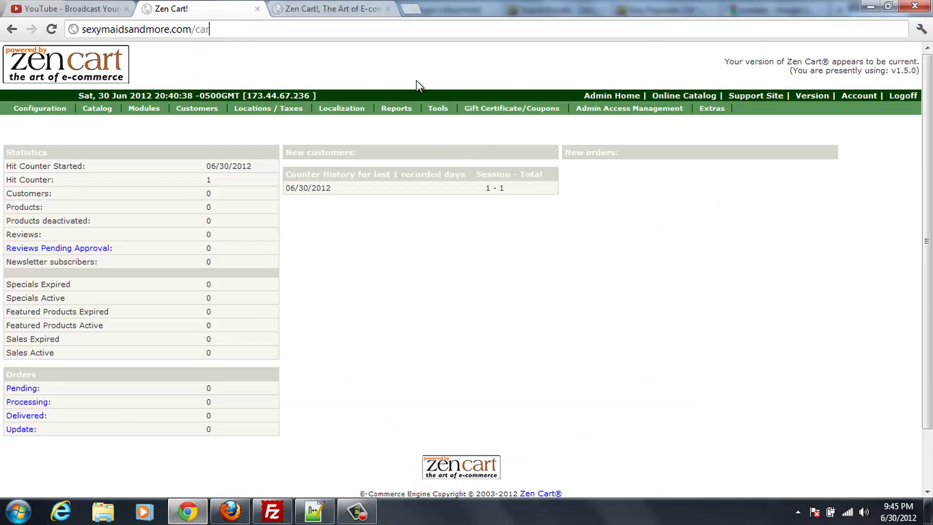
click(352, 5)
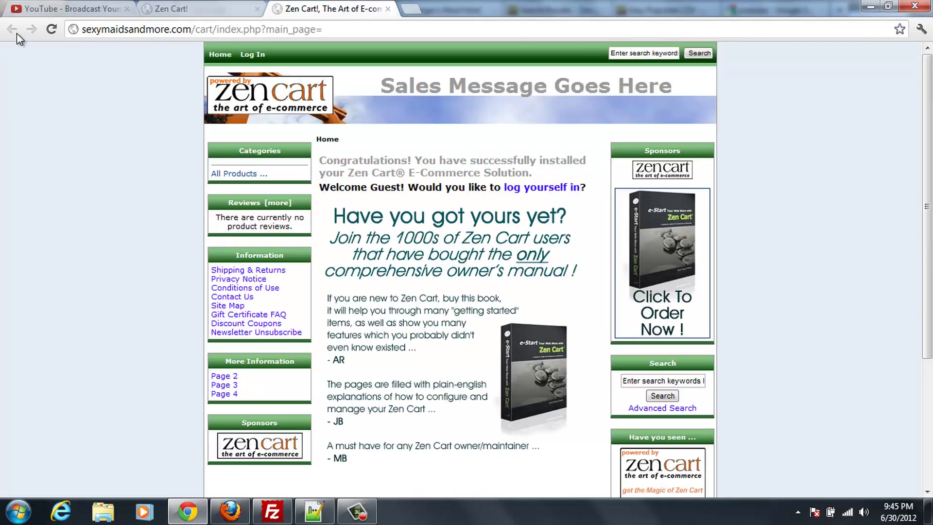
click(51, 30)
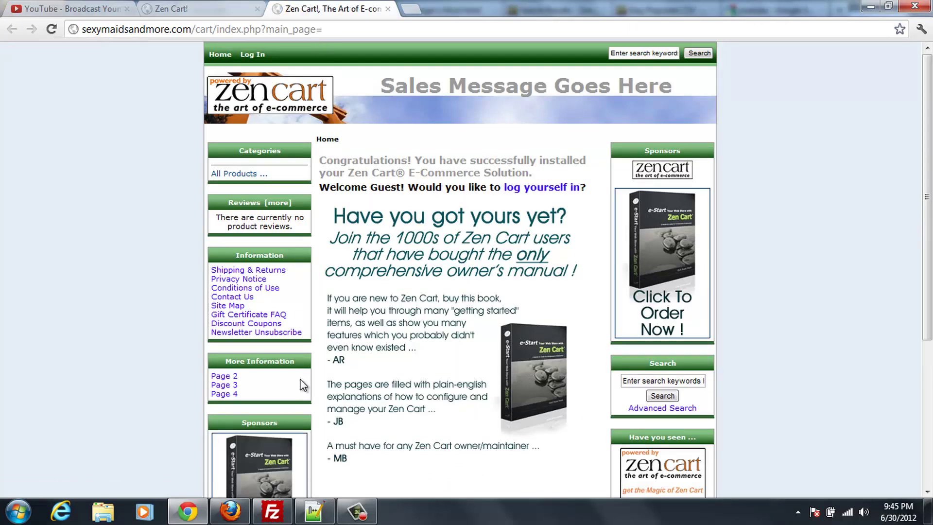
Import Full-EP2012Jun30-1503.csv in Easy Populate and scroll to the NEW PRODUCT upload results
click(230, 511)
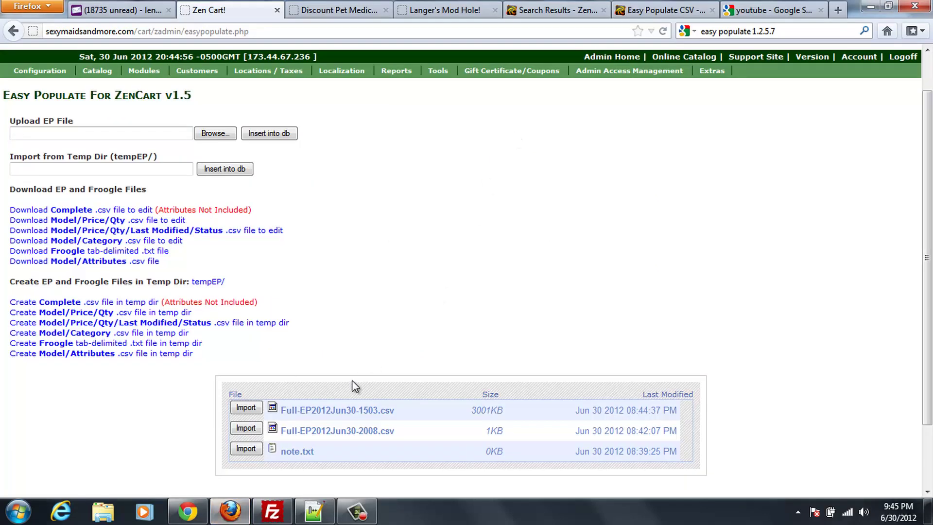
click(249, 406)
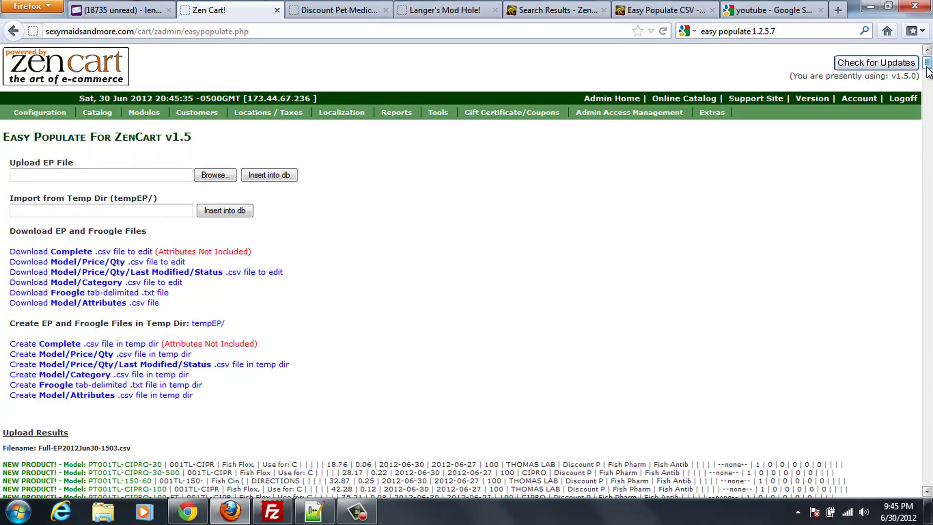
mouse_move(927, 65)
mouse_down()
mouse_move(929, 135)
mouse_move(928, 61)
mouse_up()
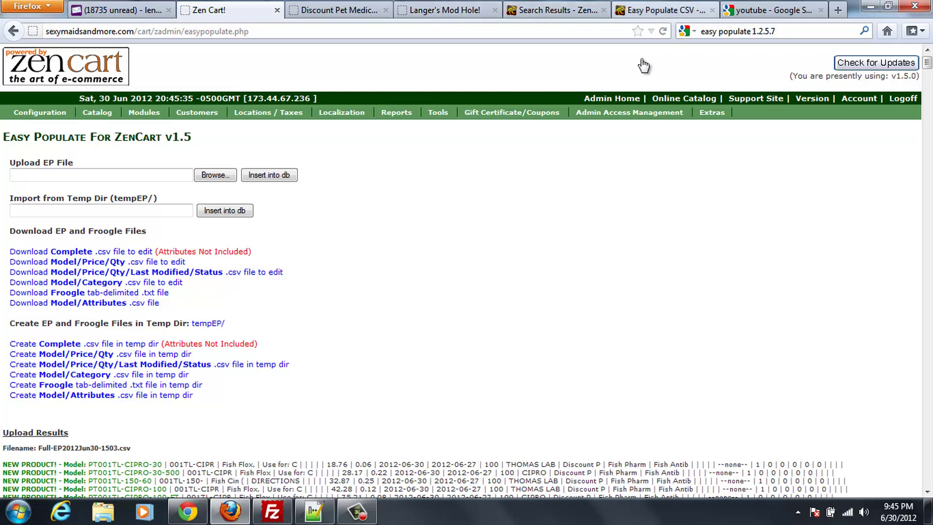
Reload the storefront and browse Discount Pet Medication > Bird Pharmacy Supplies > Bird Biotic 100 mg Doxycycline
click(196, 514)
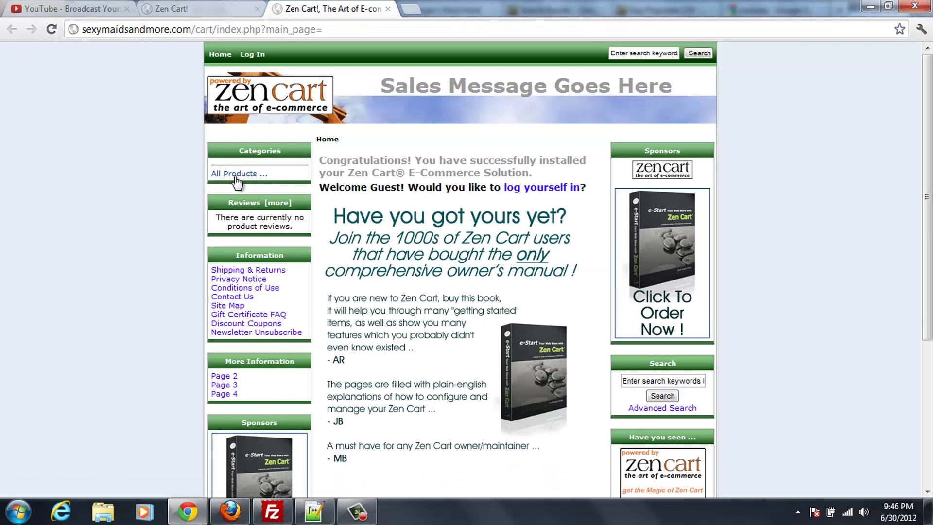
click(52, 29)
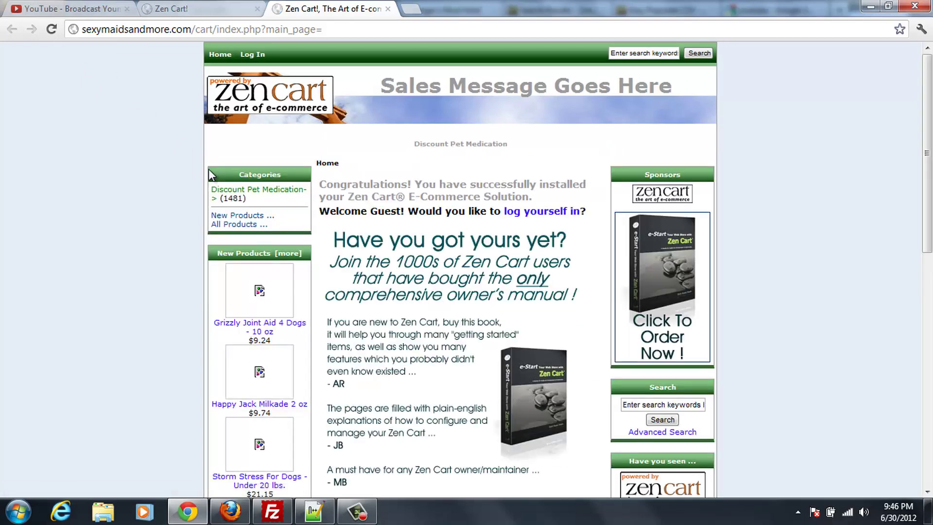
click(270, 190)
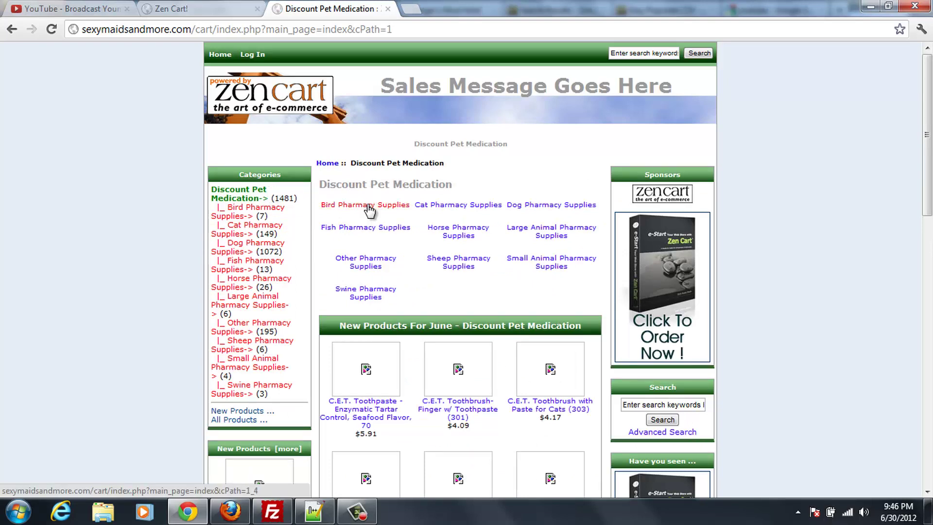
click(369, 208)
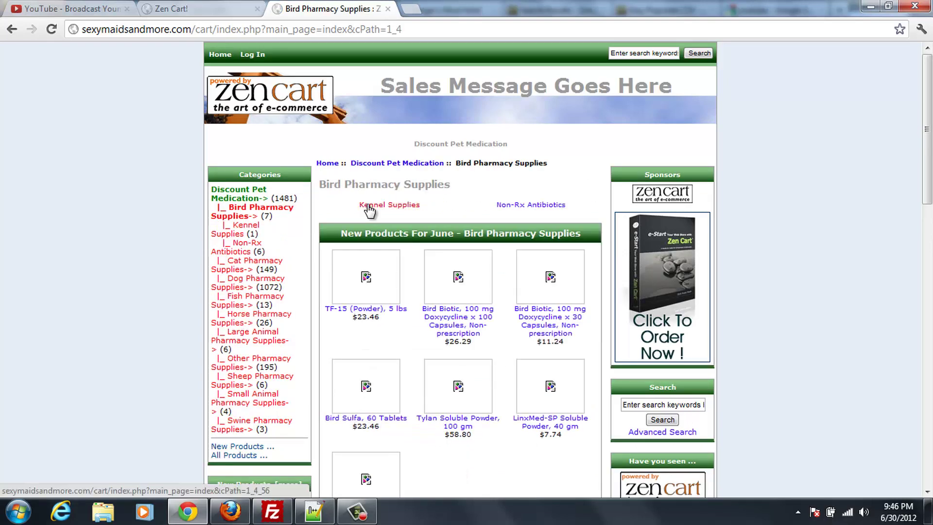
click(458, 325)
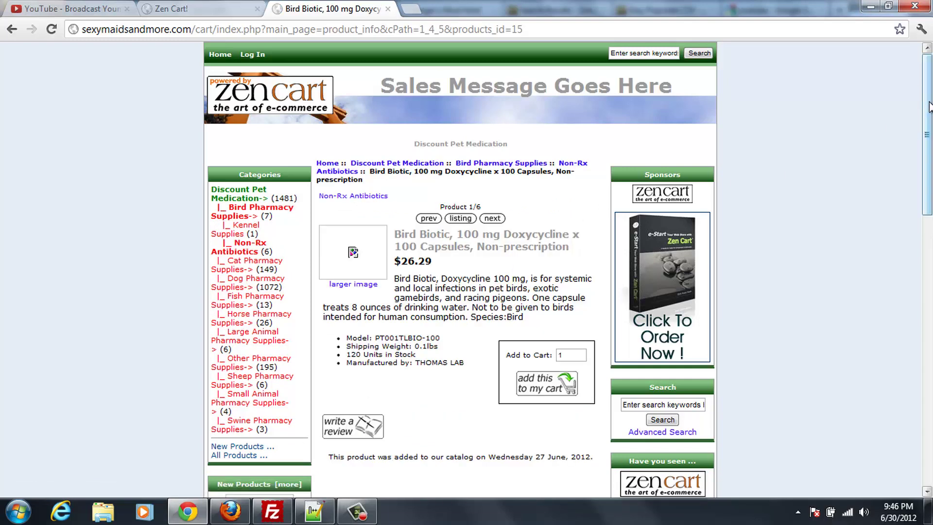
mouse_move(926, 103)
mouse_down()
mouse_move(927, 132)
mouse_move(927, 98)
mouse_up()
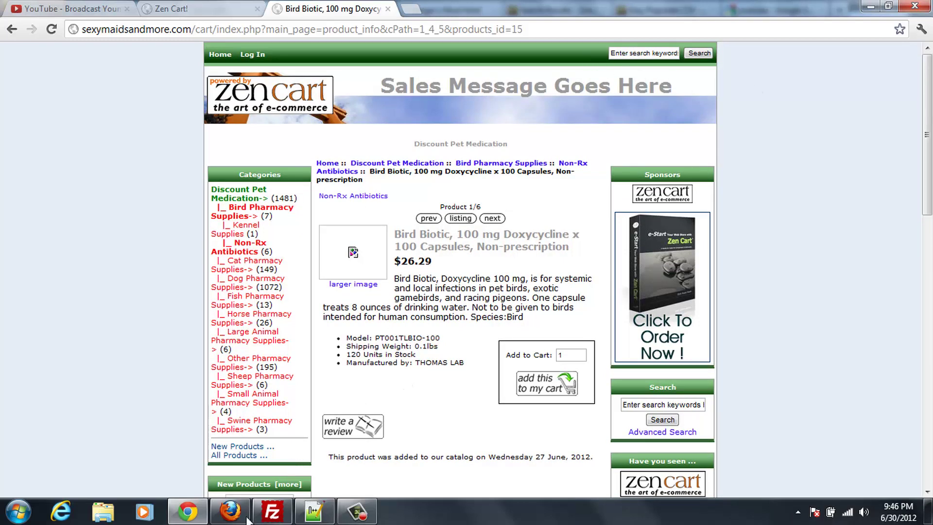
mouse_move(277, 513)
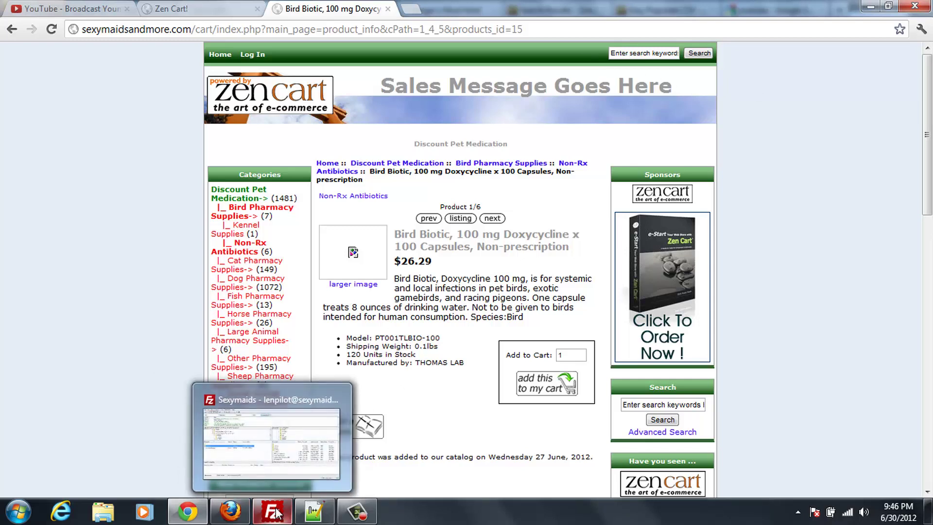
Bring the Easy Populate admin page with the Full-EP2012Jun30-1503.csv upload results back to the front
mouse_move(196, 514)
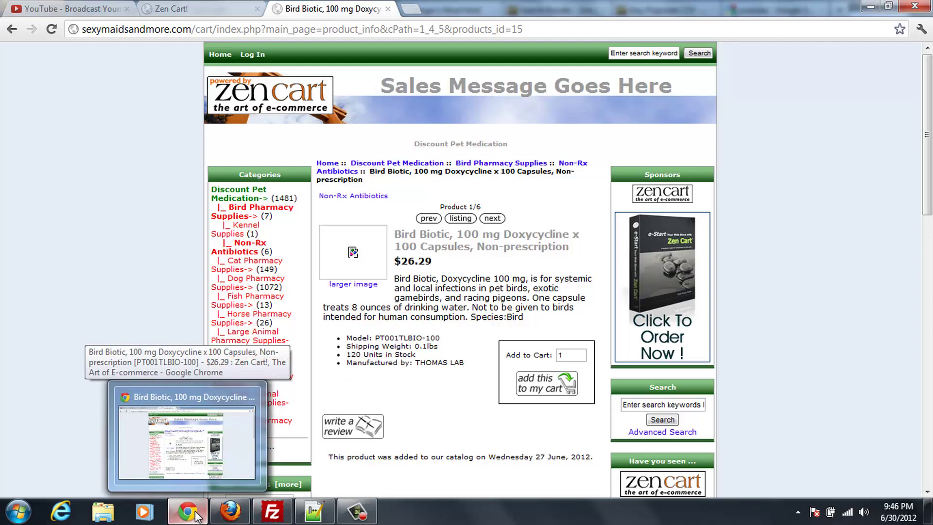
click(226, 513)
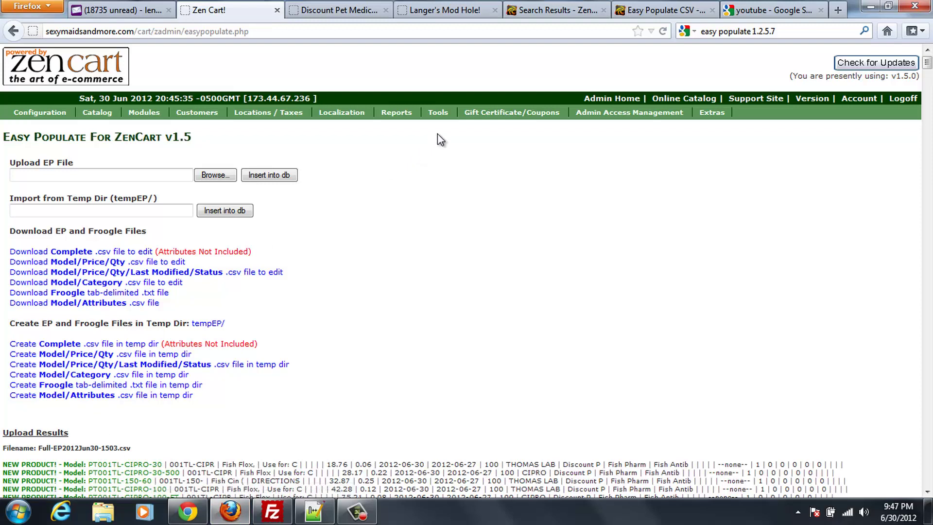
mouse_move(445, 114)
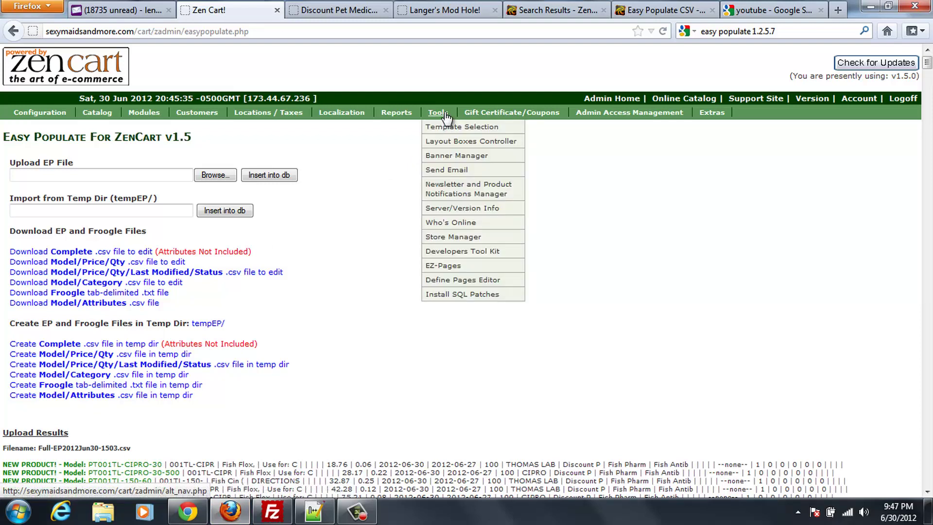